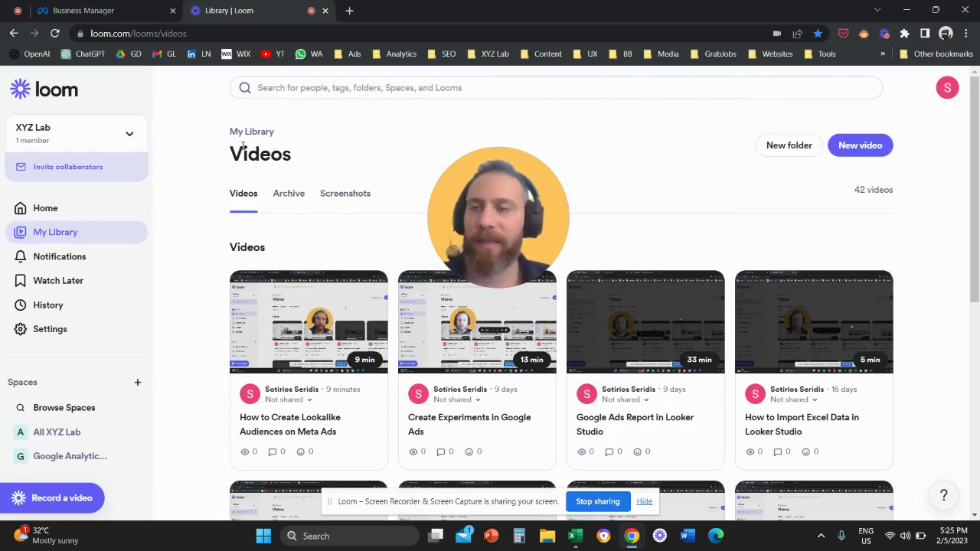
- Switch to the Business Manager tab to show the business.facebook.com Home dashboard
{"action": "left_click", "coordinate": [123, 11]}
{"action": "left_click_drag", "start_coordinate": [490, 188], "coordinate": [297, 146]}
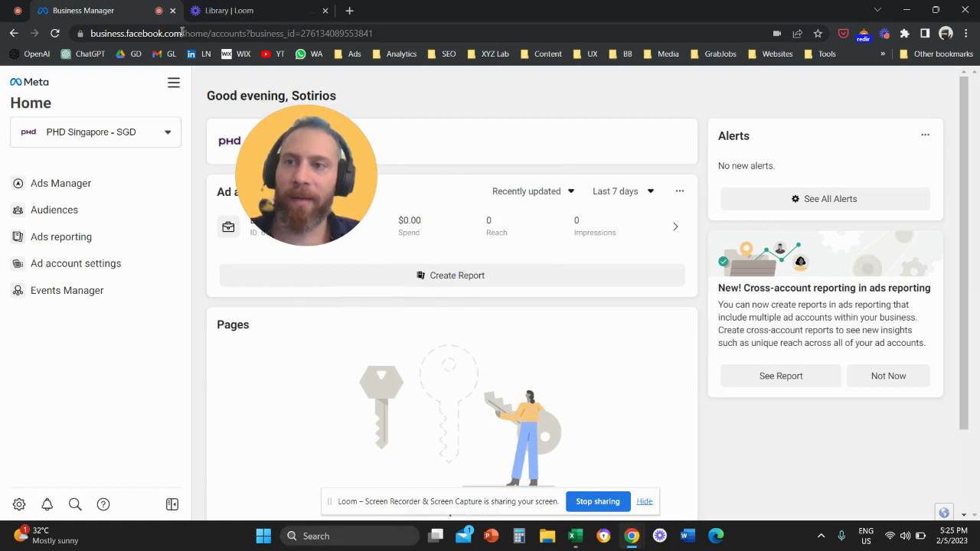
{"action": "left_click_drag", "start_coordinate": [186, 33], "coordinate": [86, 33]}
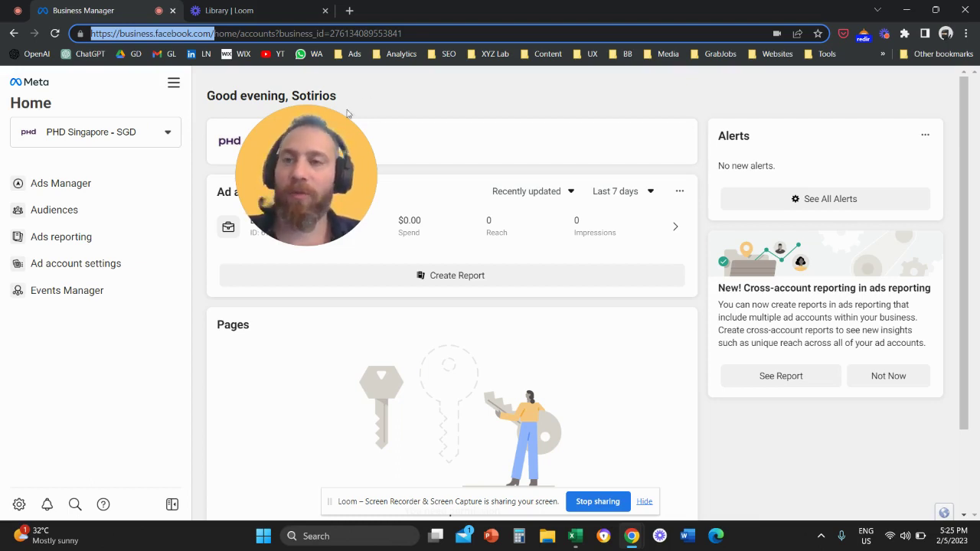
{"action": "mouse_move", "coordinate": [312, 164]}
{"action": "left_click_drag", "start_coordinate": [312, 165], "coordinate": [368, 159]}
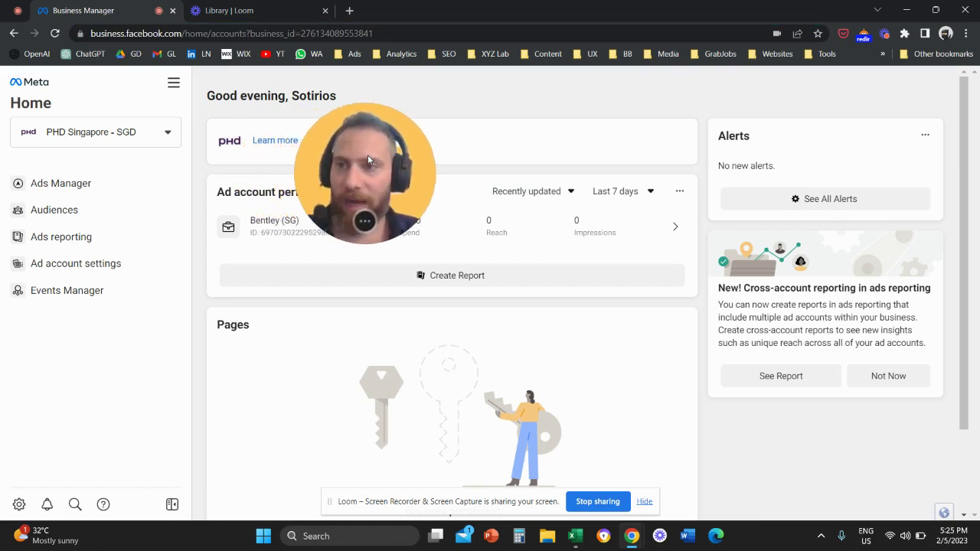
- Open Audiences from the Advertise section of the All tools menu
{"action": "left_click", "coordinate": [175, 84]}
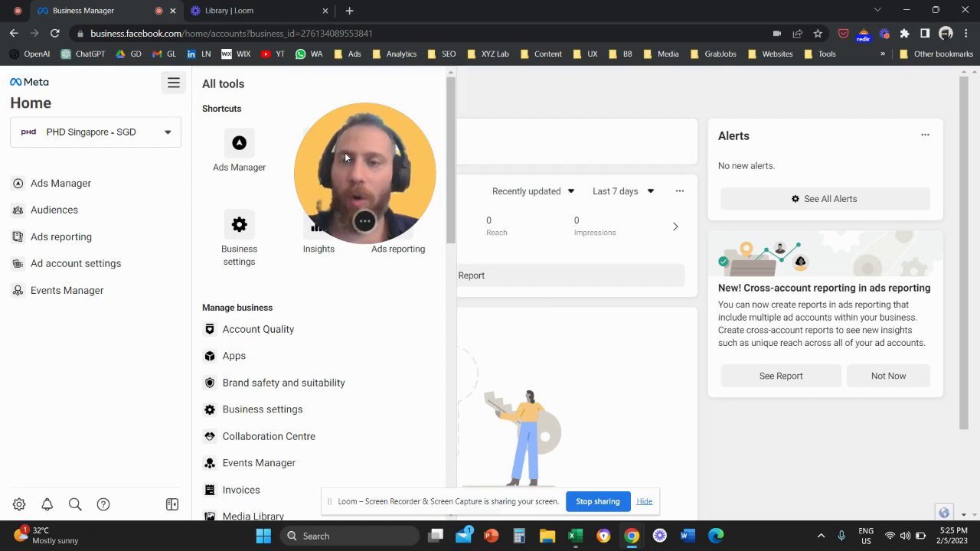
{"action": "left_click_drag", "start_coordinate": [345, 158], "coordinate": [566, 186]}
{"action": "left_click", "coordinate": [483, 178]}
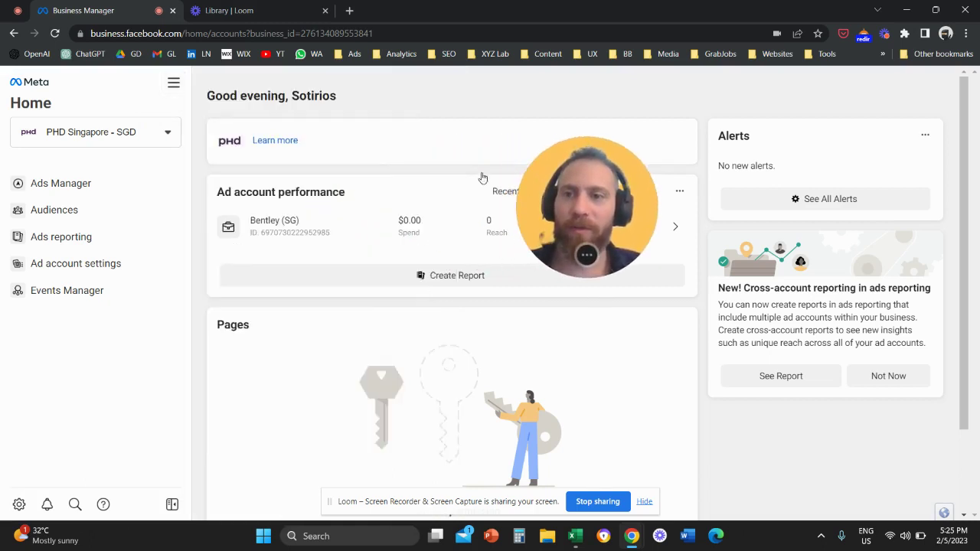
{"action": "left_click", "coordinate": [174, 82]}
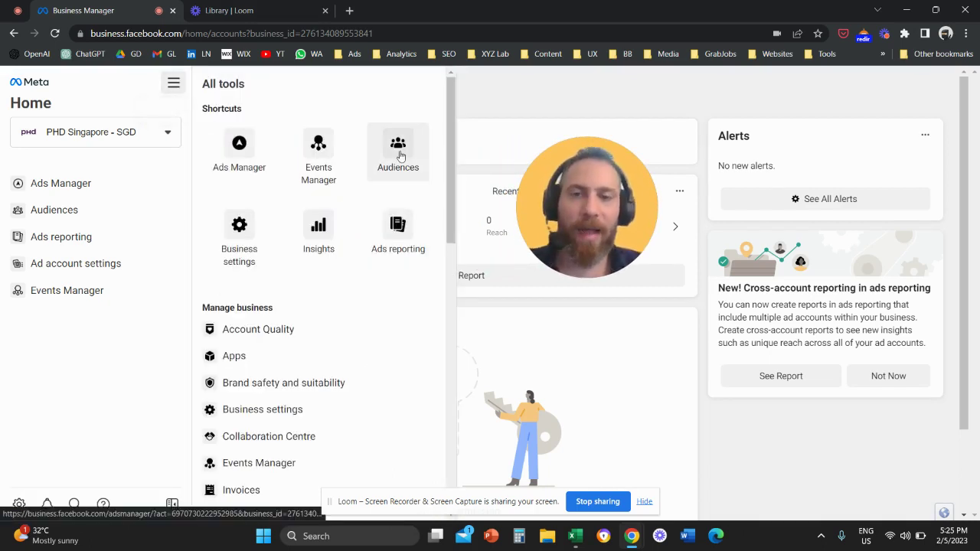
{"action": "double_click", "coordinate": [233, 109]}
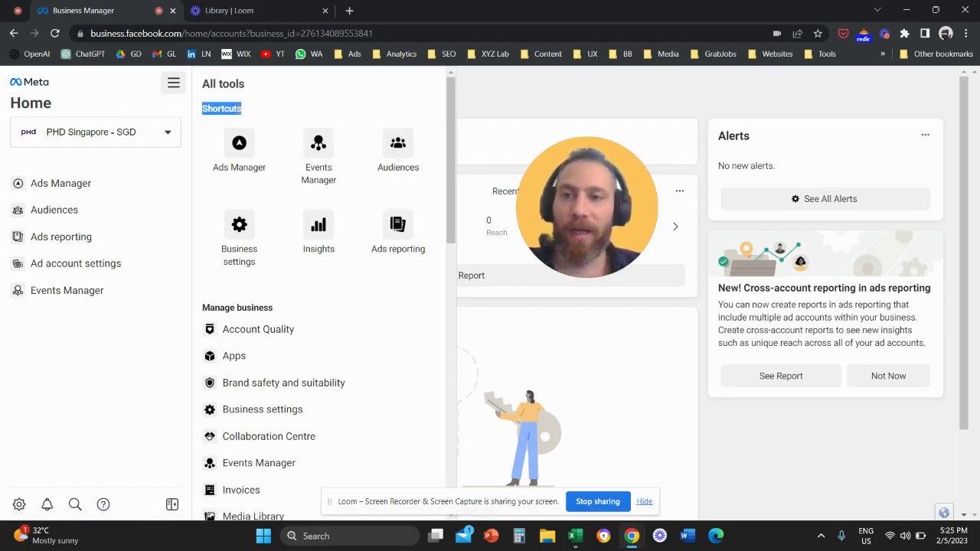
{"action": "scroll", "coordinate": [333, 284], "scroll_direction": "down", "scroll_amount": 1}
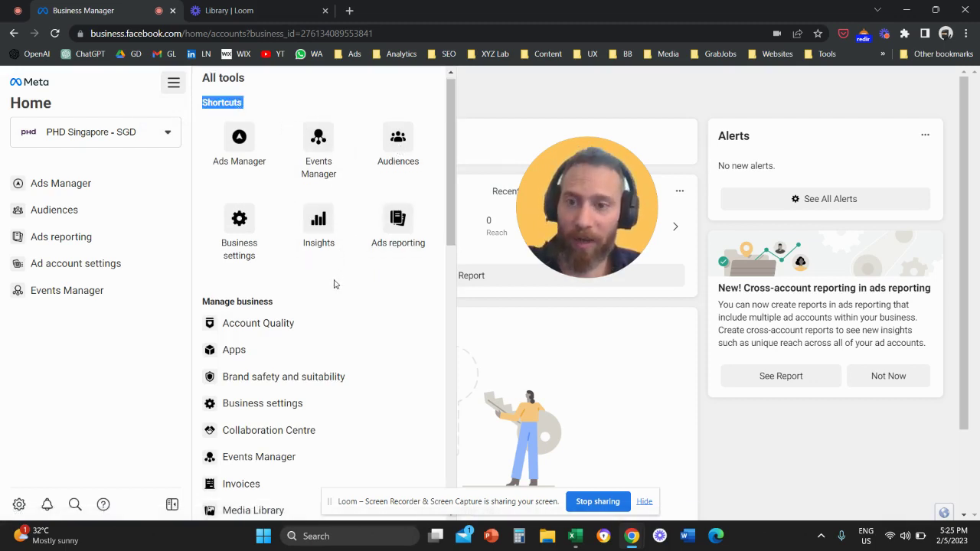
{"action": "scroll", "coordinate": [334, 284], "scroll_direction": "down", "scroll_amount": 5}
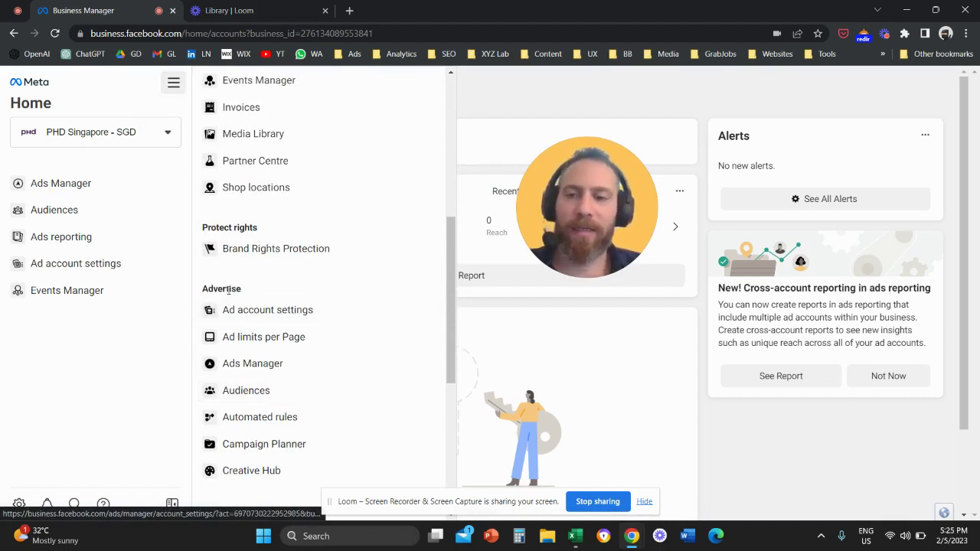
{"action": "double_click", "coordinate": [228, 289]}
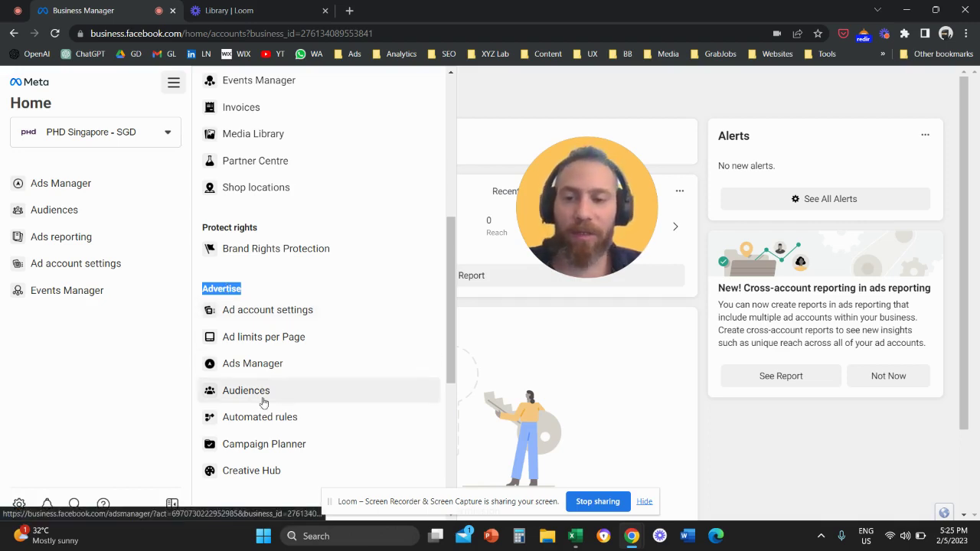
{"action": "left_click", "coordinate": [265, 399]}
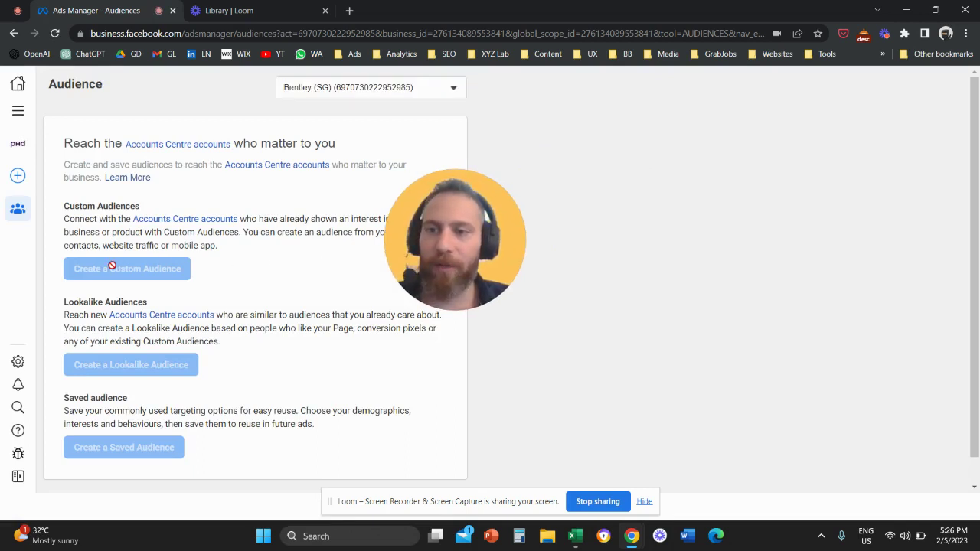
- Pick the Co-Founders account from the full ad account list on the Audiences page
{"action": "left_click", "coordinate": [297, 94]}
{"action": "left_click", "coordinate": [346, 180]}
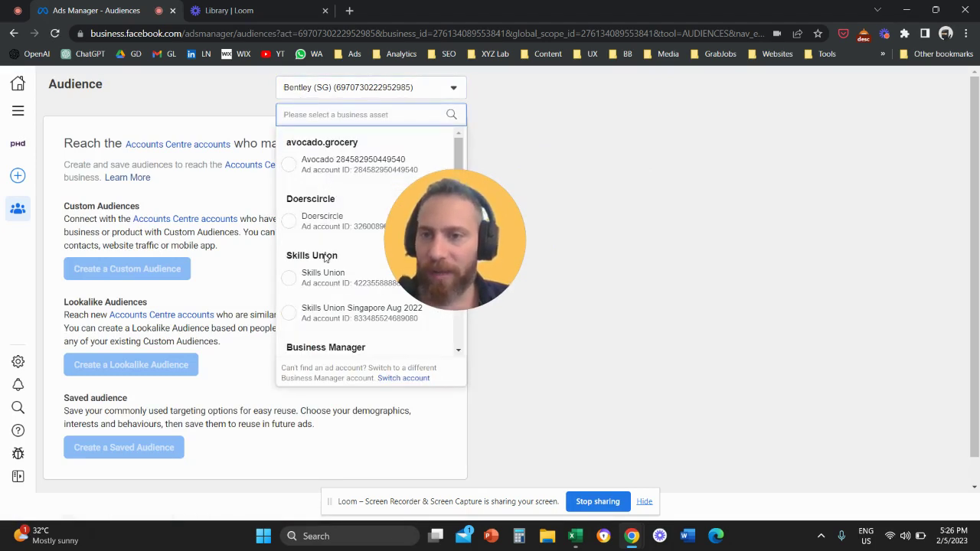
{"action": "scroll", "coordinate": [314, 265], "scroll_direction": "down", "scroll_amount": 5}
{"action": "scroll", "coordinate": [311, 265], "scroll_direction": "down", "scroll_amount": 10}
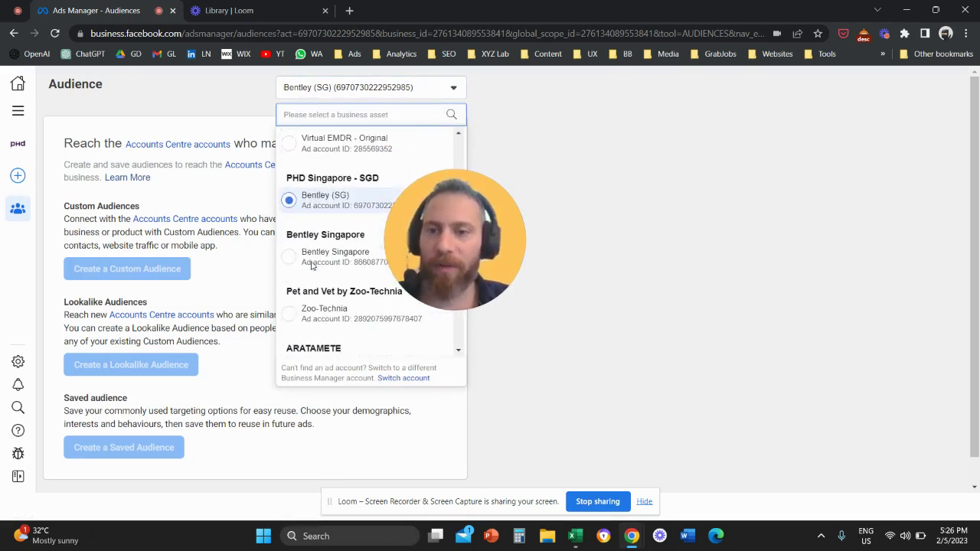
{"action": "scroll", "coordinate": [323, 211], "scroll_direction": "down", "scroll_amount": 3}
{"action": "left_click", "coordinate": [323, 223]}
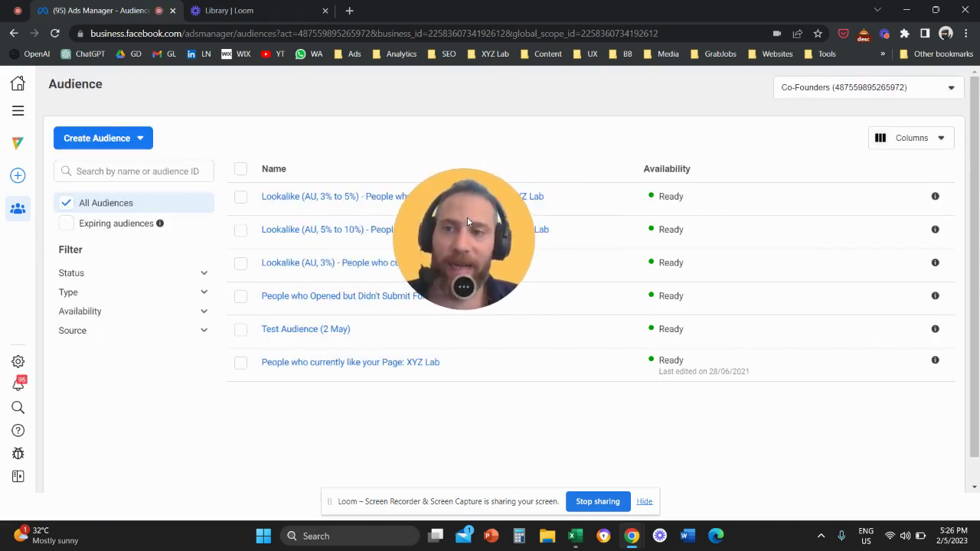
{"action": "left_click_drag", "start_coordinate": [467, 216], "coordinate": [309, 178]}
- Create a Custom Audience with Website chosen as the source, then continue
{"action": "left_click", "coordinate": [111, 141]}
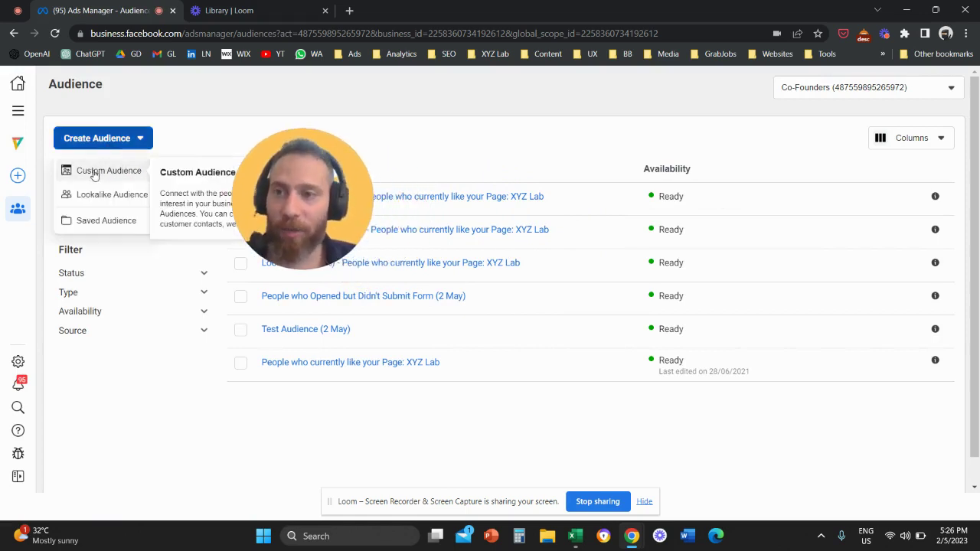
{"action": "left_click", "coordinate": [93, 172]}
{"action": "left_click_drag", "start_coordinate": [338, 169], "coordinate": [653, 195]}
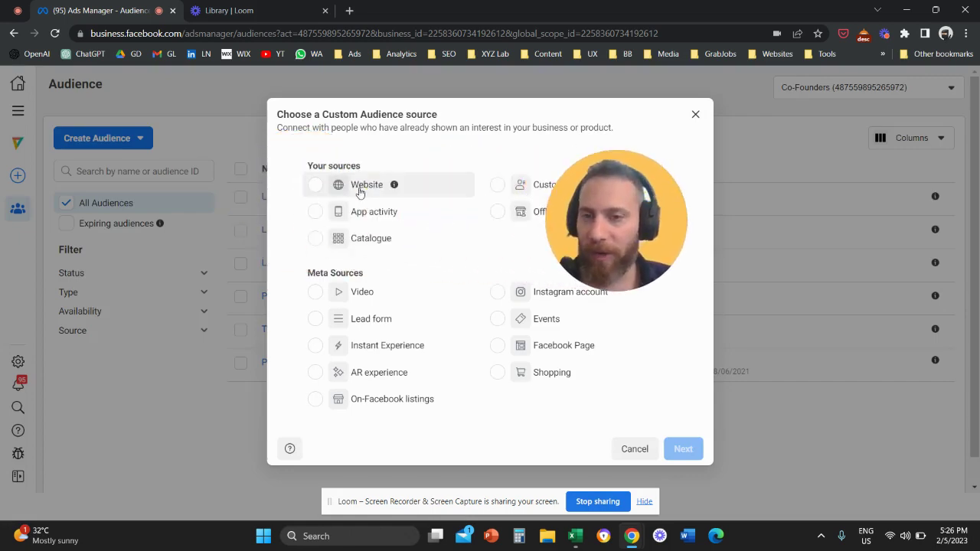
{"action": "double_click", "coordinate": [351, 164]}
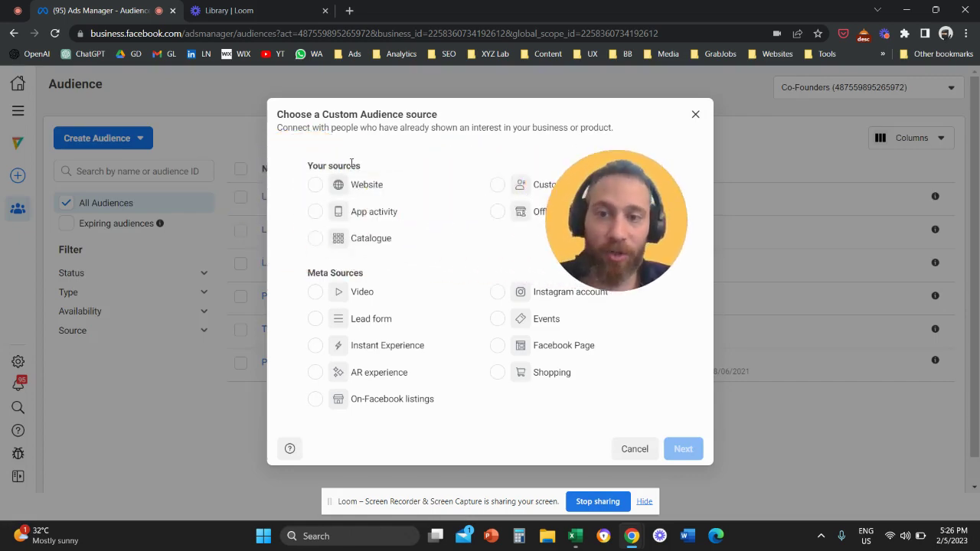
{"action": "left_click", "coordinate": [351, 165]}
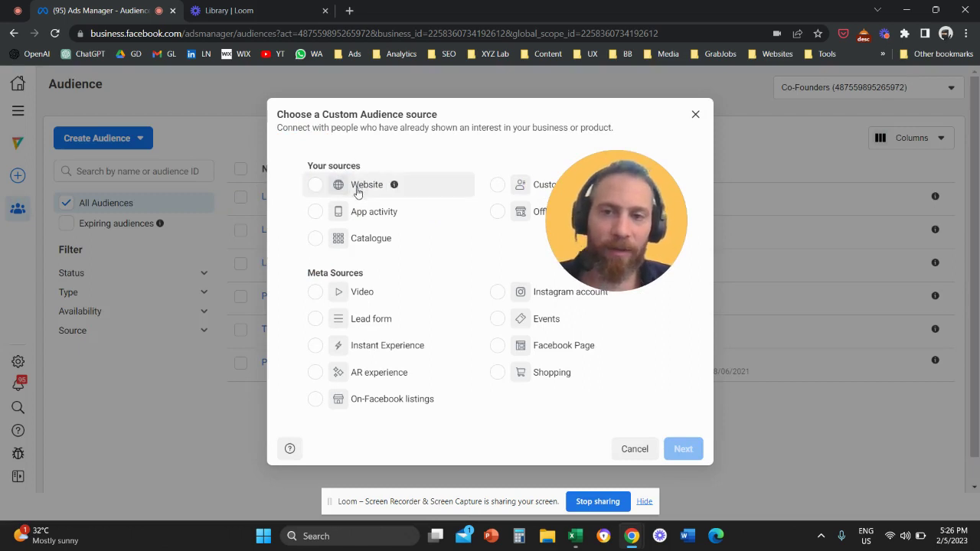
{"action": "left_click", "coordinate": [357, 192]}
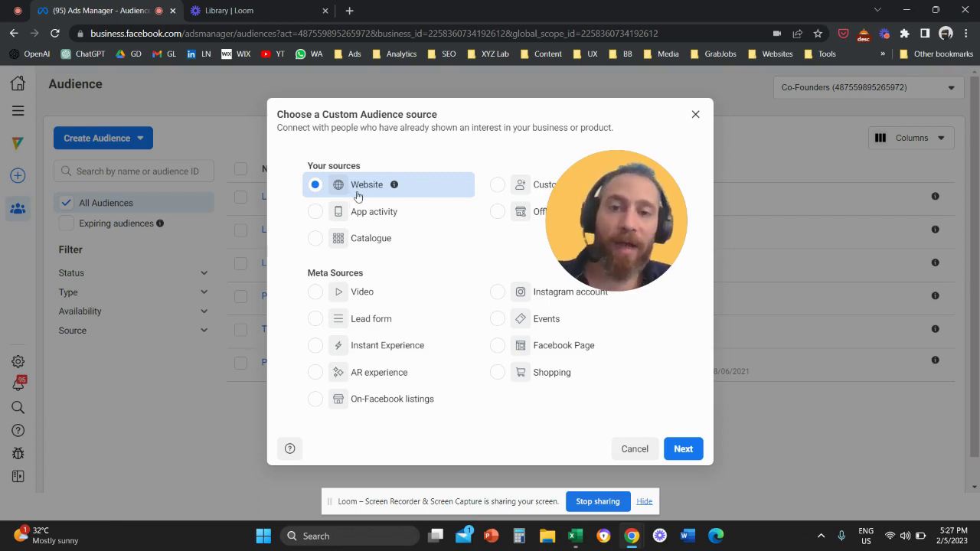
{"action": "left_click", "coordinate": [685, 450]}
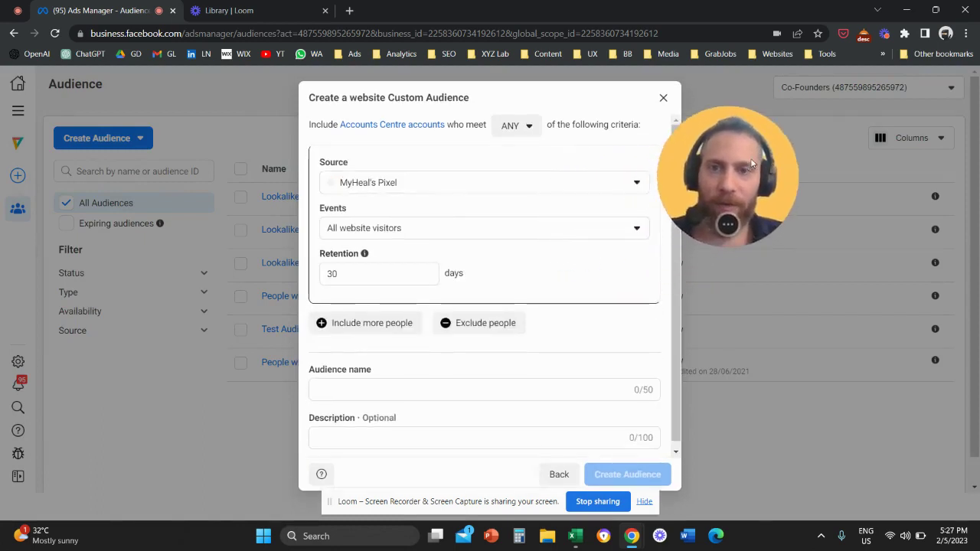
- Match ALL criteria from MyHeal's Pixel, targeting people who visited specific web pages
{"action": "left_click", "coordinate": [528, 127]}
{"action": "left_click", "coordinate": [508, 184]}
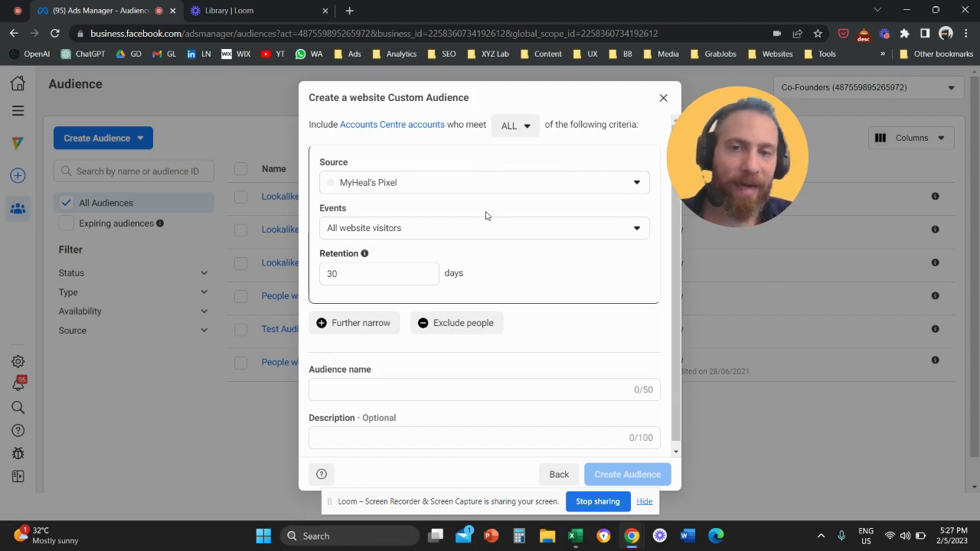
{"action": "left_click", "coordinate": [474, 193]}
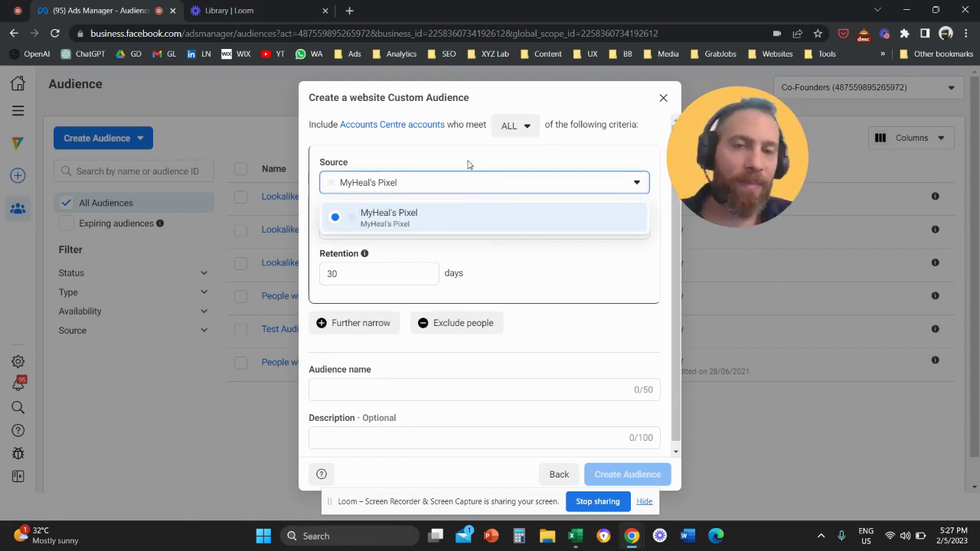
{"action": "left_click", "coordinate": [469, 164]}
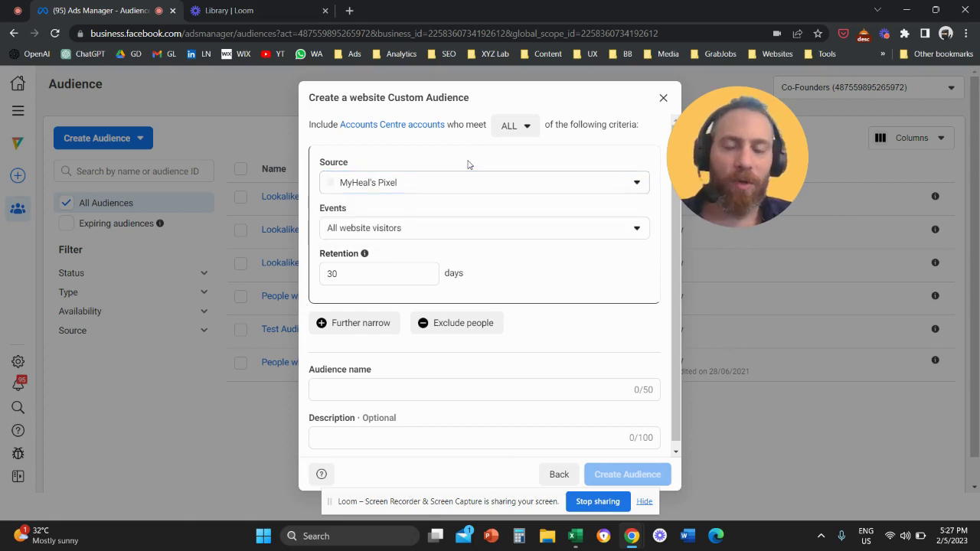
{"action": "left_click", "coordinate": [465, 237]}
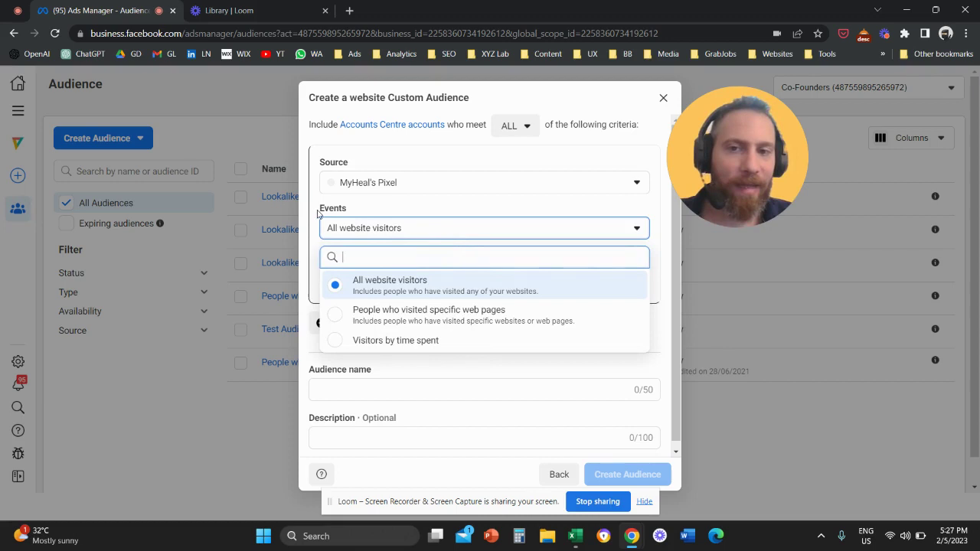
{"action": "left_click", "coordinate": [453, 327]}
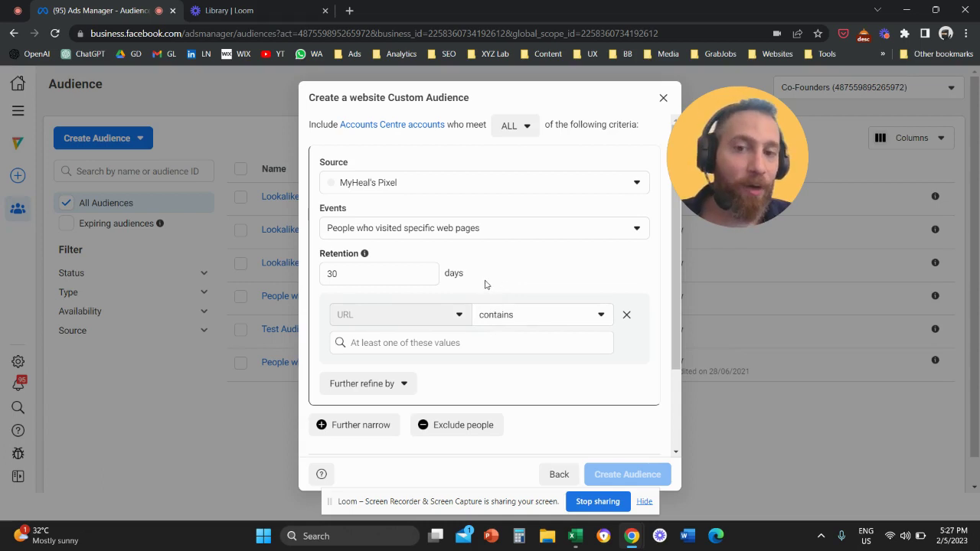
- Enter xyzlab.com as the URL-contains value
{"action": "scroll", "coordinate": [484, 283], "scroll_direction": "down", "scroll_amount": 1}
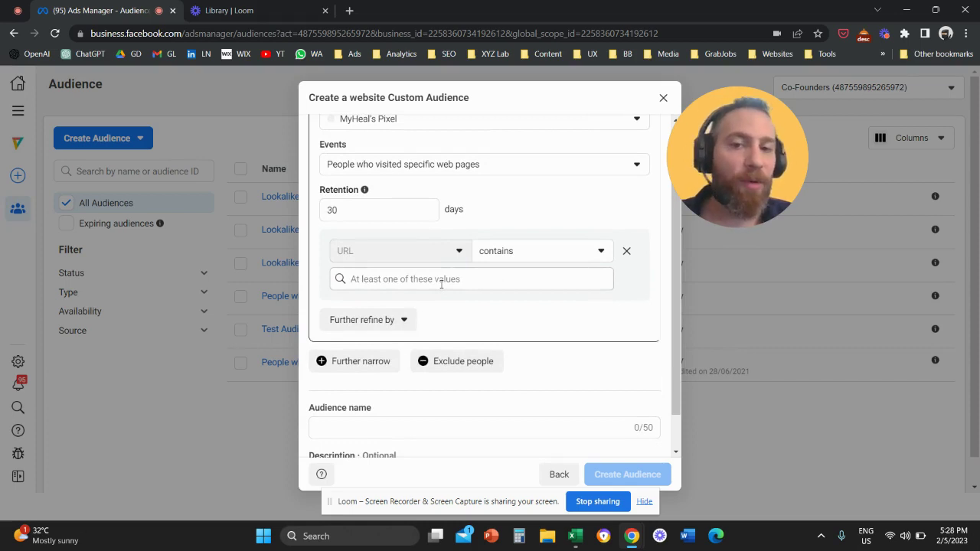
{"action": "type", "text": "xyzlab.com"}
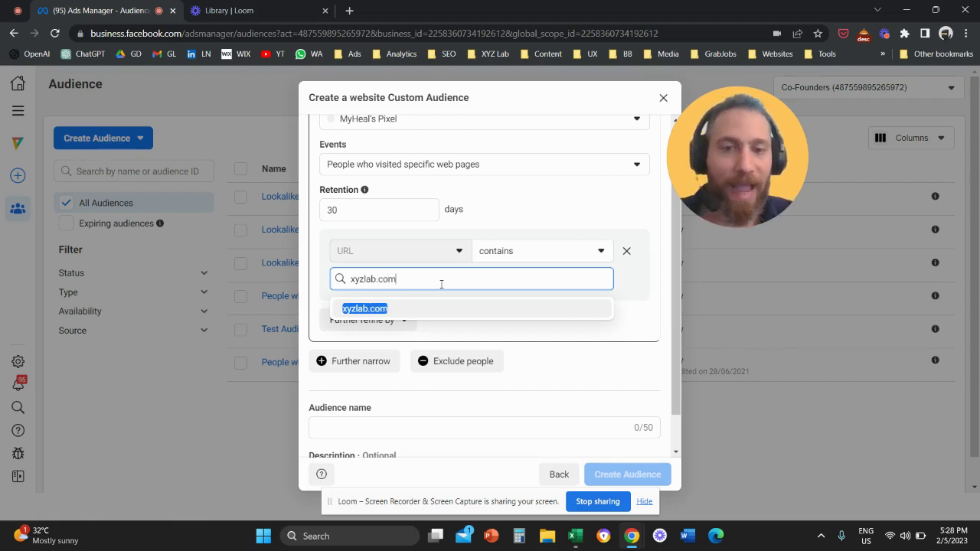
{"action": "left_click", "coordinate": [412, 310]}
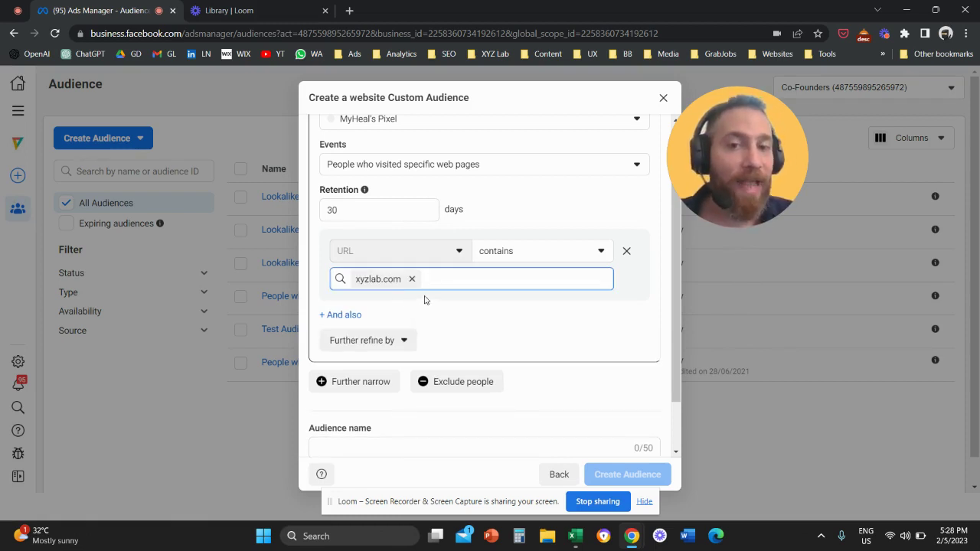
- Add an And-also rule so the URL doesn't contain /contact, keeping 30-day retention
{"action": "left_click", "coordinate": [340, 315]}
{"action": "scroll", "coordinate": [550, 337], "scroll_direction": "down", "scroll_amount": 2}
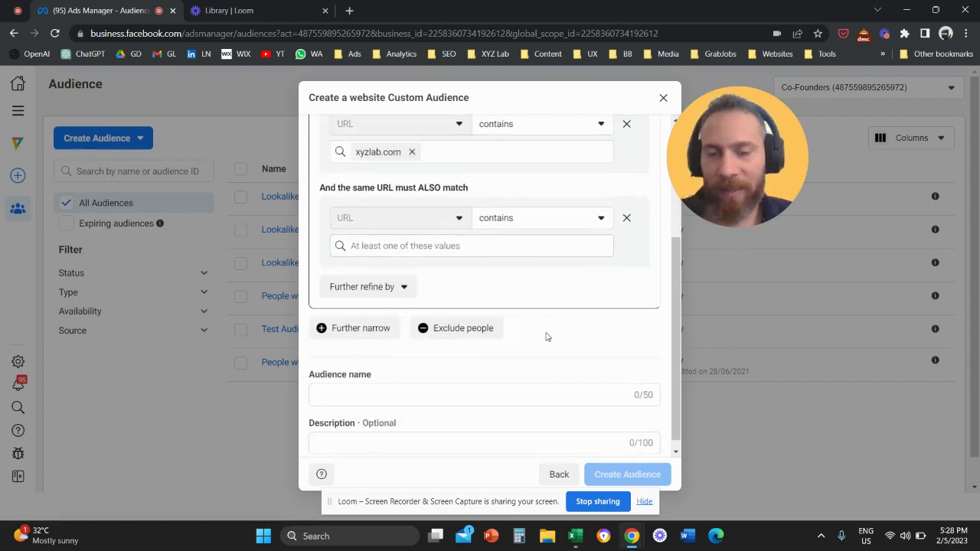
{"action": "left_click", "coordinate": [526, 219]}
{"action": "left_click", "coordinate": [503, 269]}
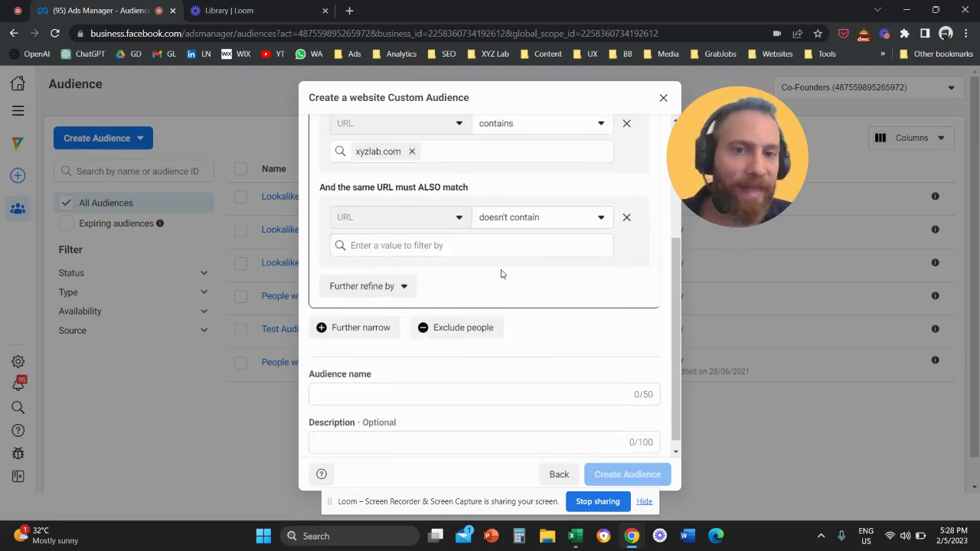
{"action": "scroll", "coordinate": [449, 261], "scroll_direction": "up", "scroll_amount": 1}
{"action": "left_click", "coordinate": [433, 308]}
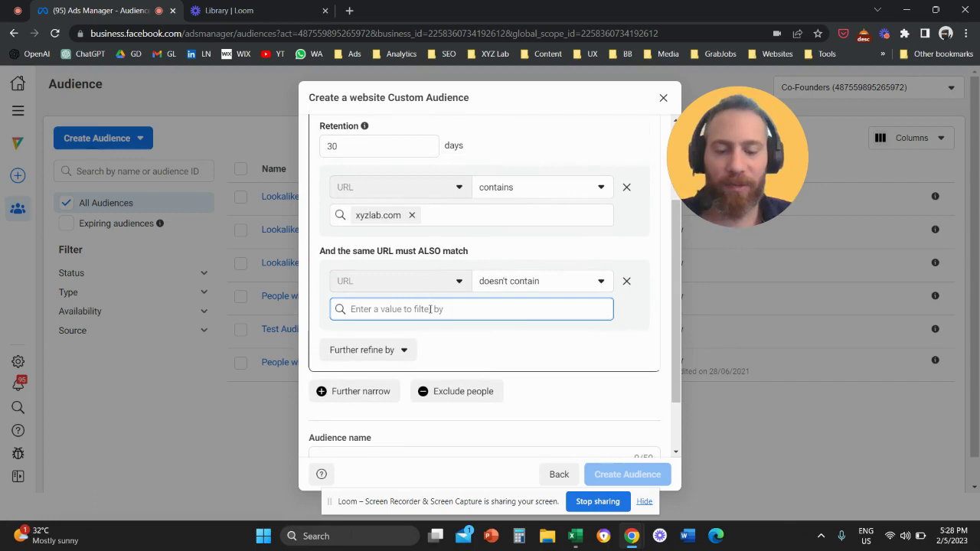
{"action": "type", "text": "/contact"}
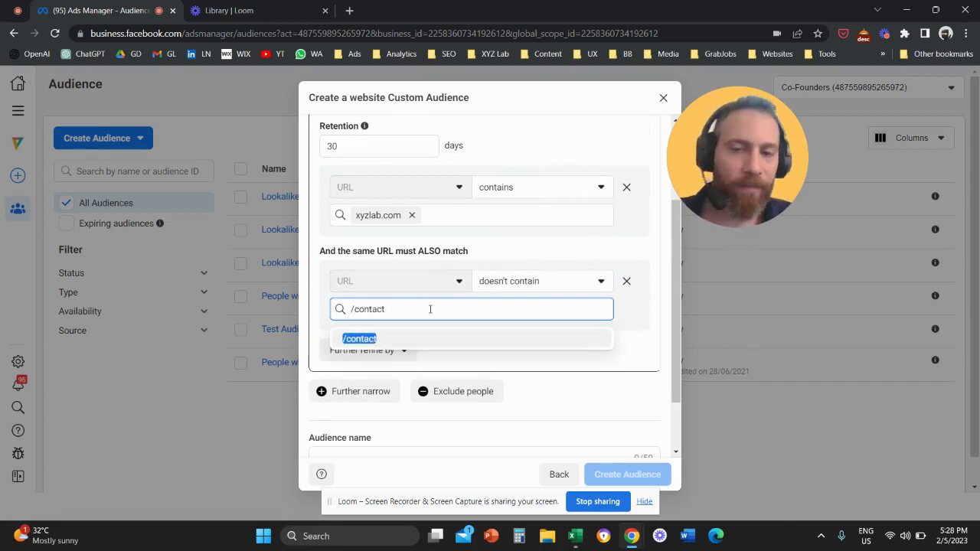
{"action": "left_click", "coordinate": [393, 339]}
{"action": "left_click_drag", "start_coordinate": [728, 184], "coordinate": [685, 264]}
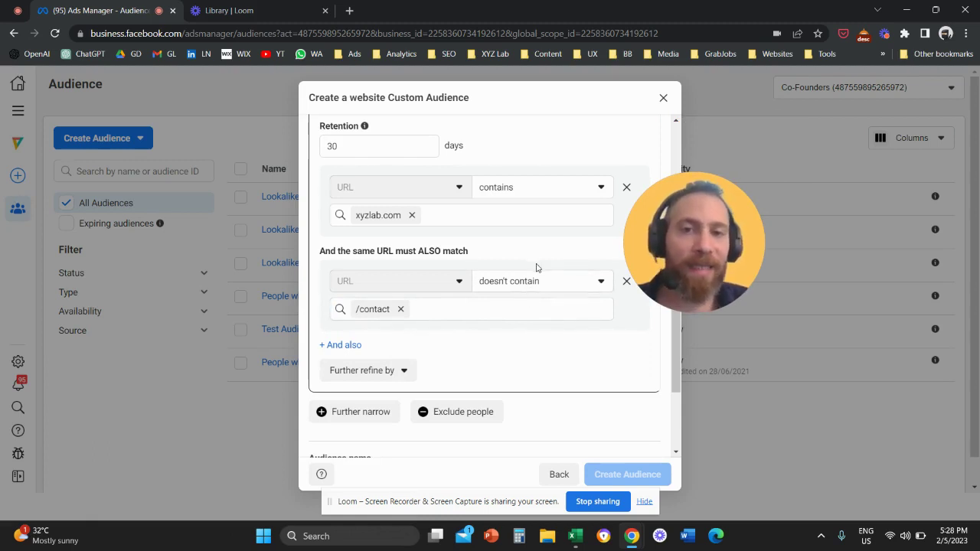
{"action": "scroll", "coordinate": [398, 229], "scroll_direction": "up", "scroll_amount": 1}
{"action": "double_click", "coordinate": [335, 209]}
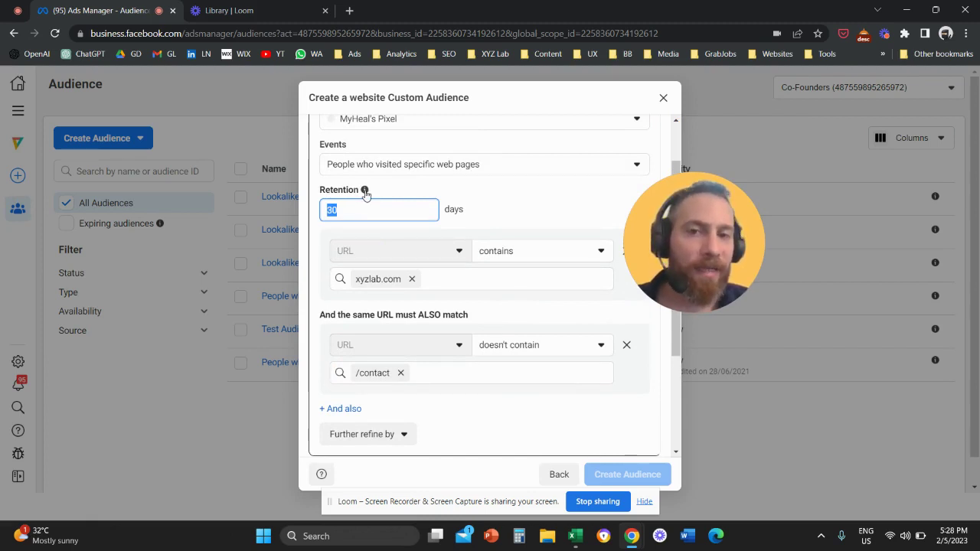
{"action": "mouse_move", "coordinate": [366, 193]}
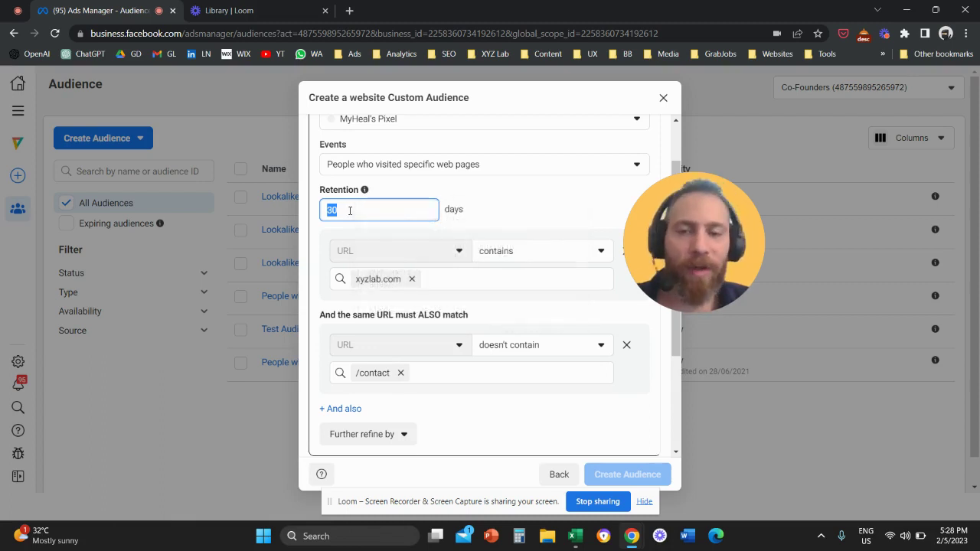
{"action": "key", "text": "BackSpace"}
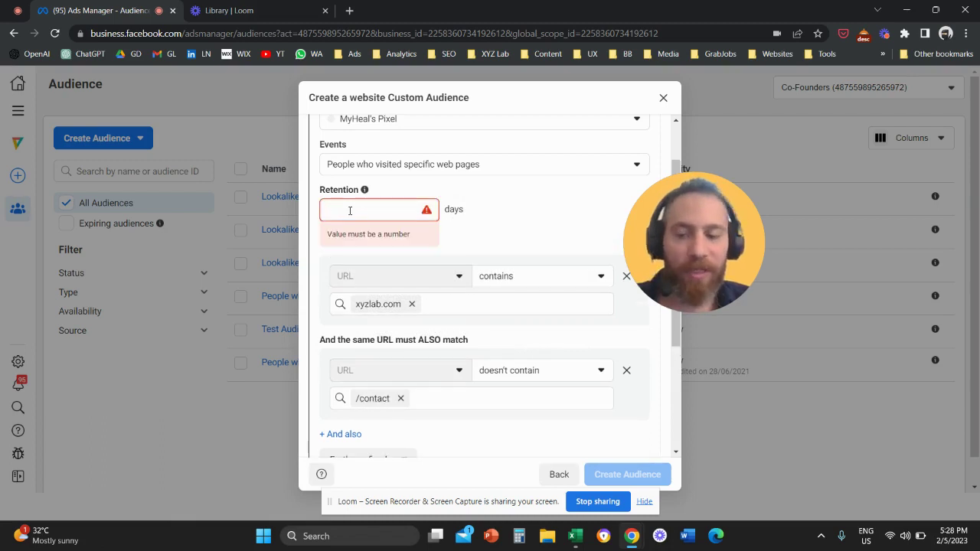
{"action": "type", "text": "30"}
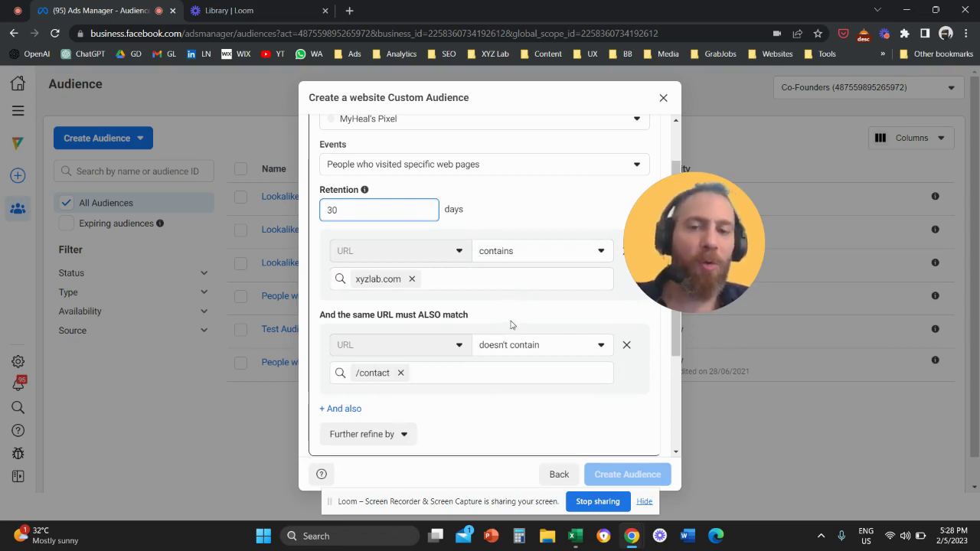
{"action": "scroll", "coordinate": [513, 325], "scroll_direction": "down", "scroll_amount": 3}
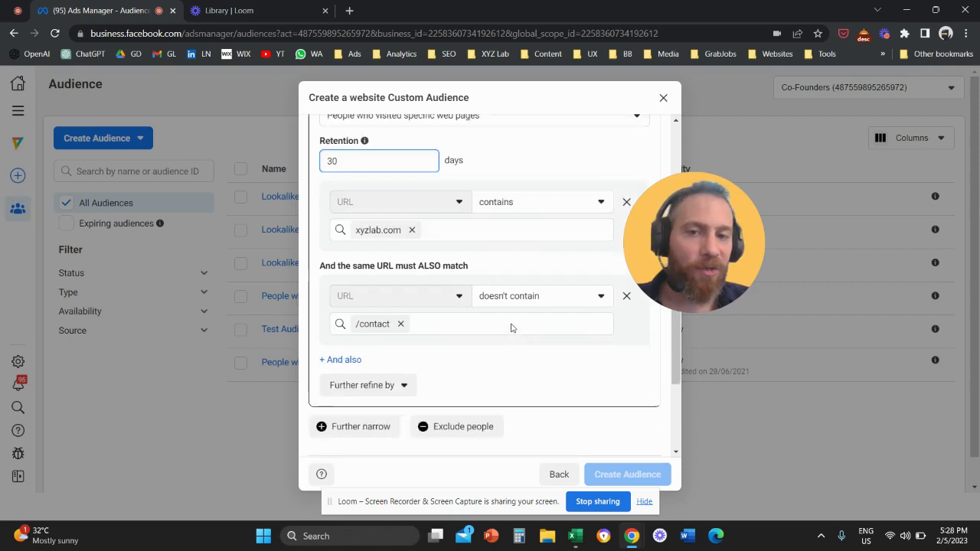
{"action": "scroll", "coordinate": [470, 275], "scroll_direction": "up", "scroll_amount": 2}
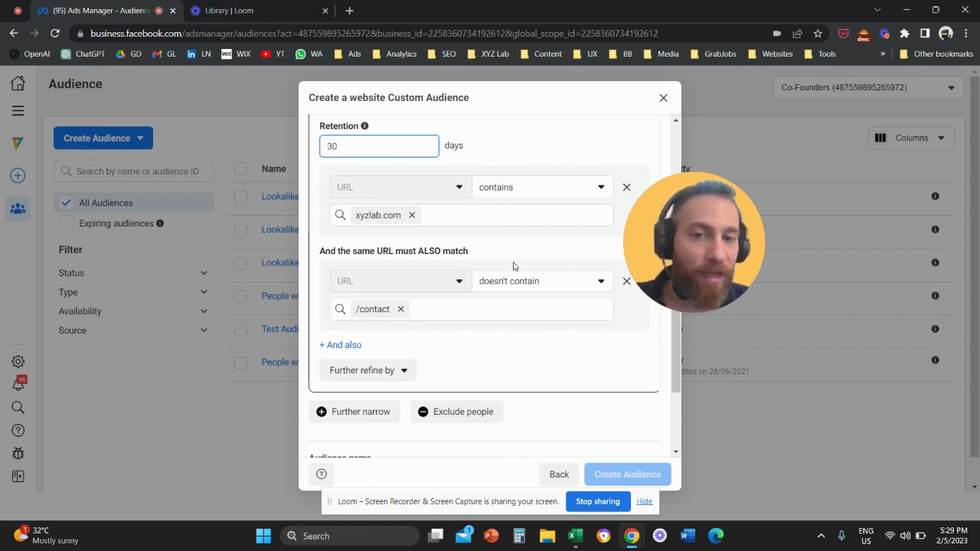
- Name the audience 'Remarketing Audience (didn't visit contact page)' and create it
{"action": "scroll", "coordinate": [444, 301], "scroll_direction": "down", "scroll_amount": 1}
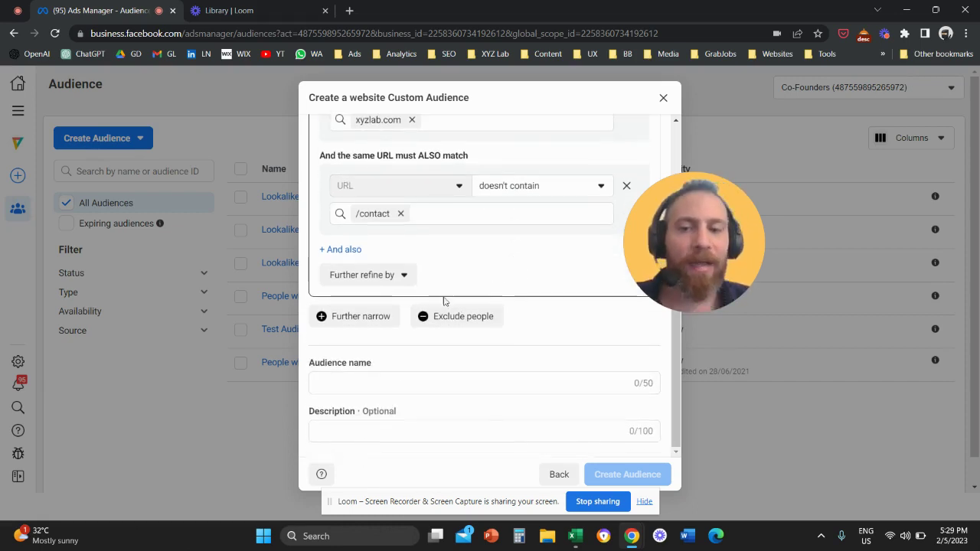
{"action": "left_click", "coordinate": [394, 377]}
{"action": "type", "text": "Remarketing Audience (didn"}
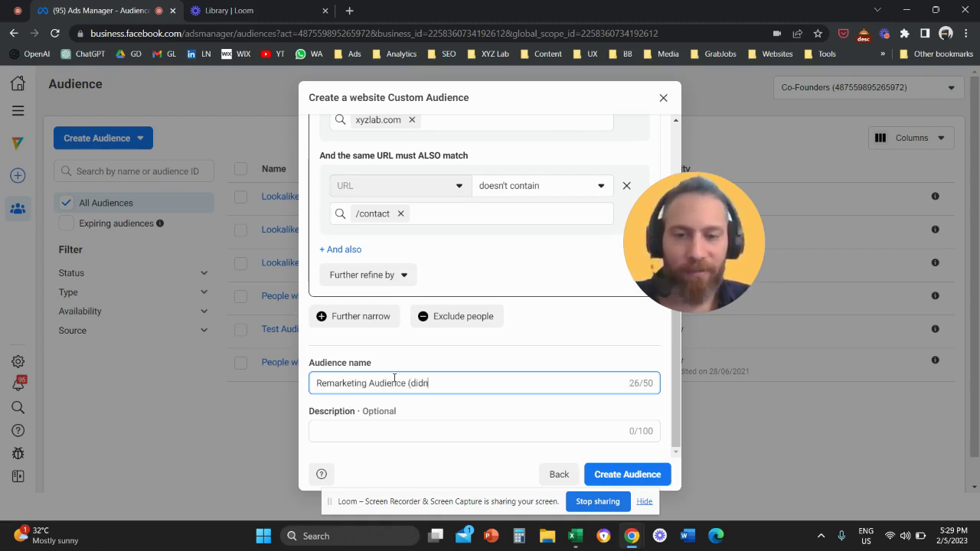
{"action": "type", "text": "'t visi"}
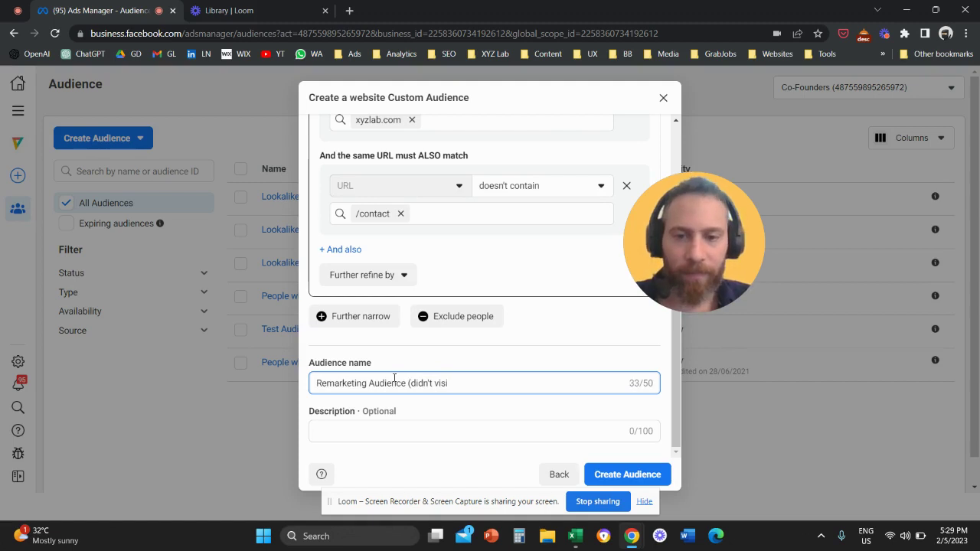
{"action": "type", "text": "t contact p"}
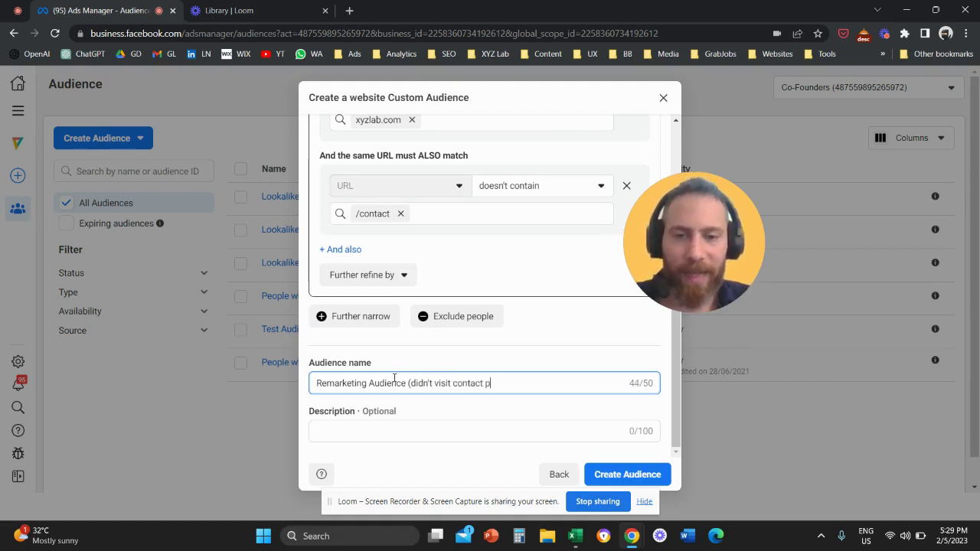
{"action": "type", "text": "age)"}
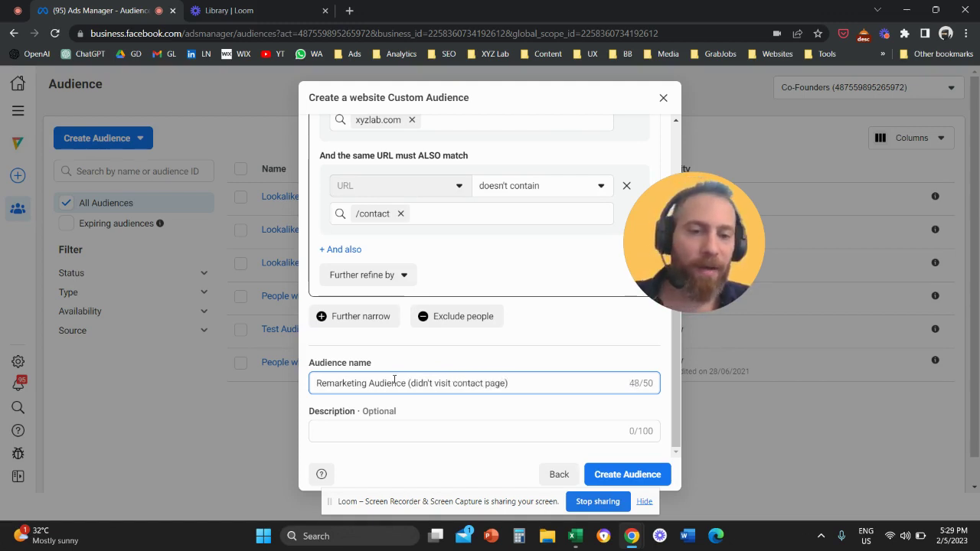
{"action": "left_click", "coordinate": [627, 474]}
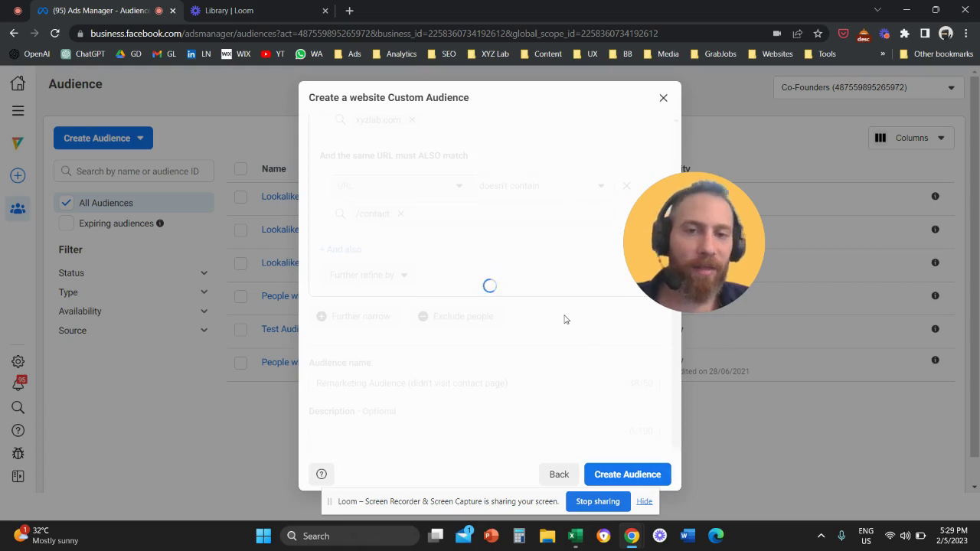
- Close the confirmation and details panel, then tick the new Remarketing Audience row
{"action": "left_click", "coordinate": [663, 102]}
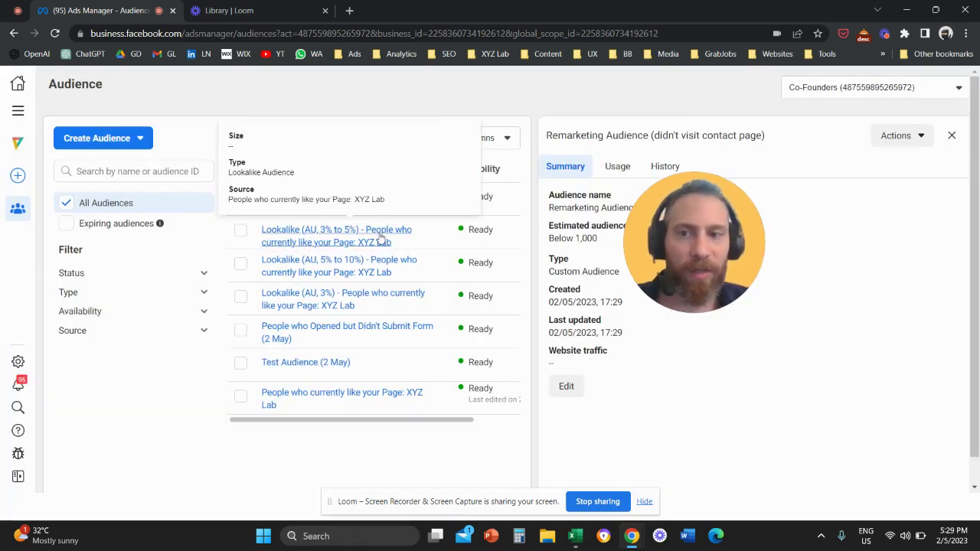
{"action": "left_click", "coordinate": [951, 134]}
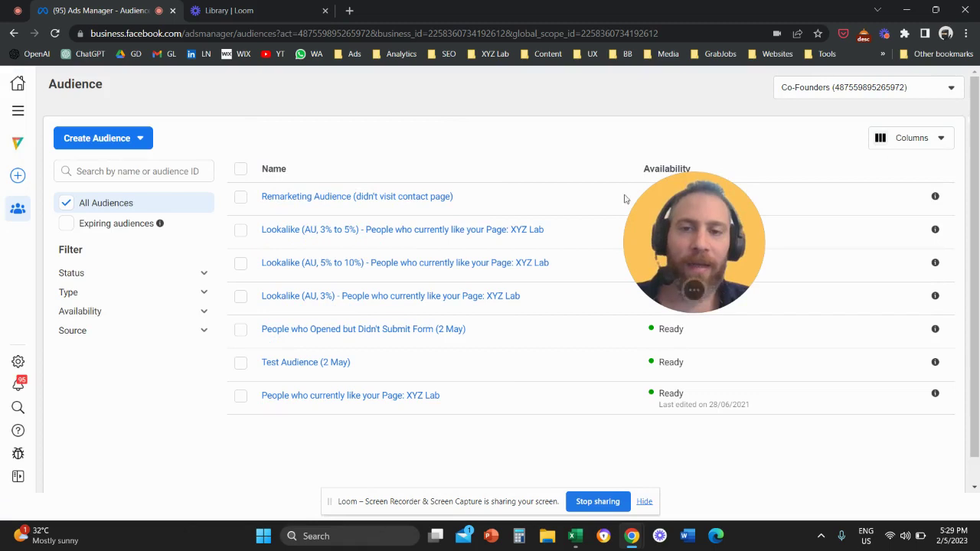
{"action": "left_click", "coordinate": [240, 198]}
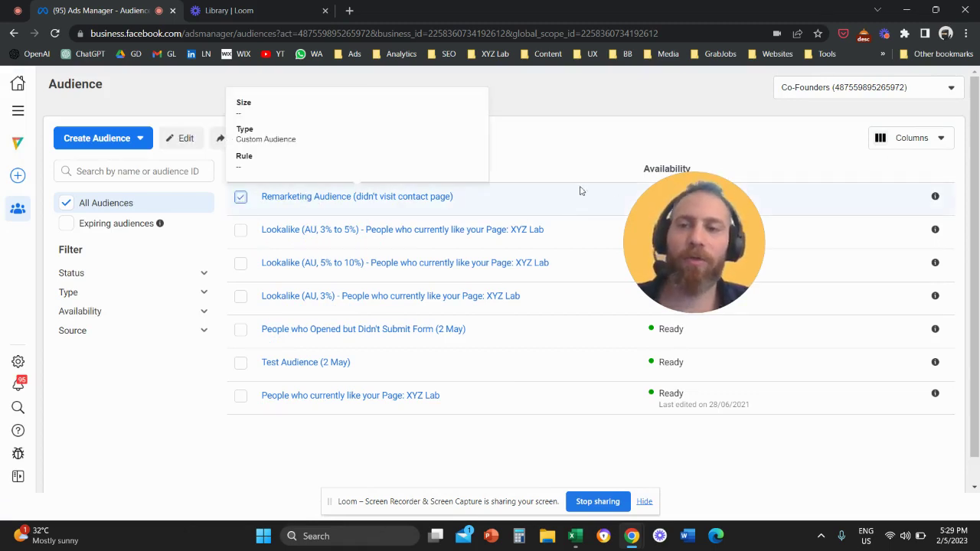
{"action": "left_click_drag", "start_coordinate": [677, 234], "coordinate": [573, 193]}
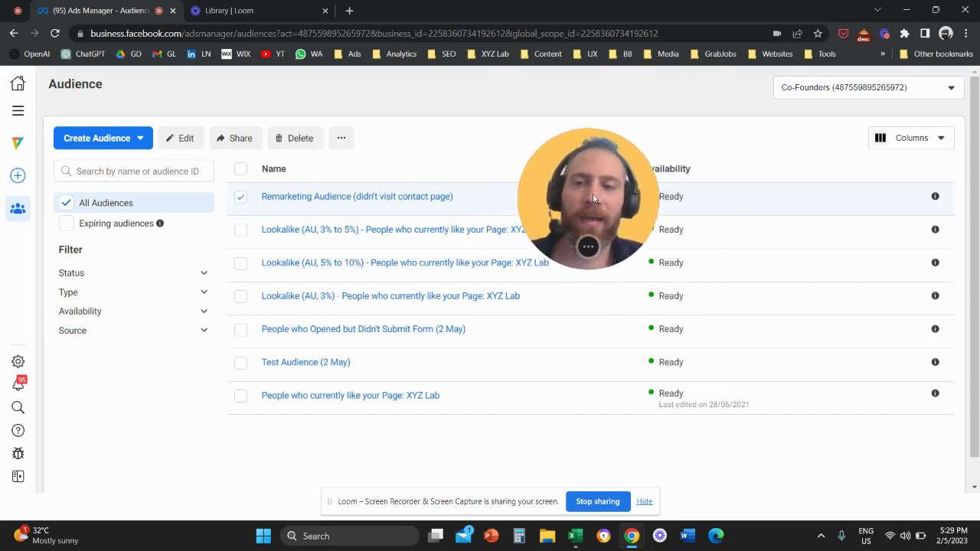
- From the Ads Manager campaigns table, create a new campaign with the Traffic objective
{"action": "left_click", "coordinate": [18, 110]}
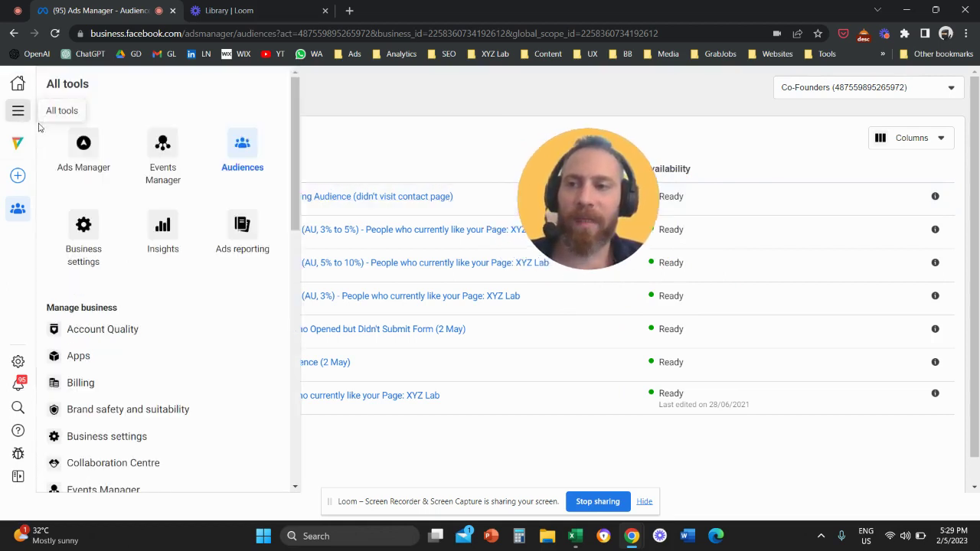
{"action": "left_click", "coordinate": [84, 142]}
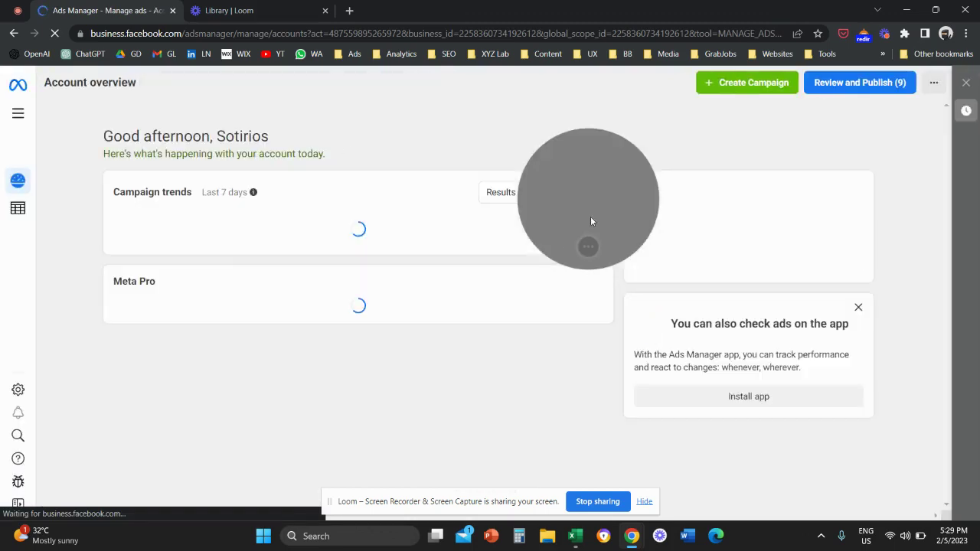
{"action": "left_click", "coordinate": [17, 207]}
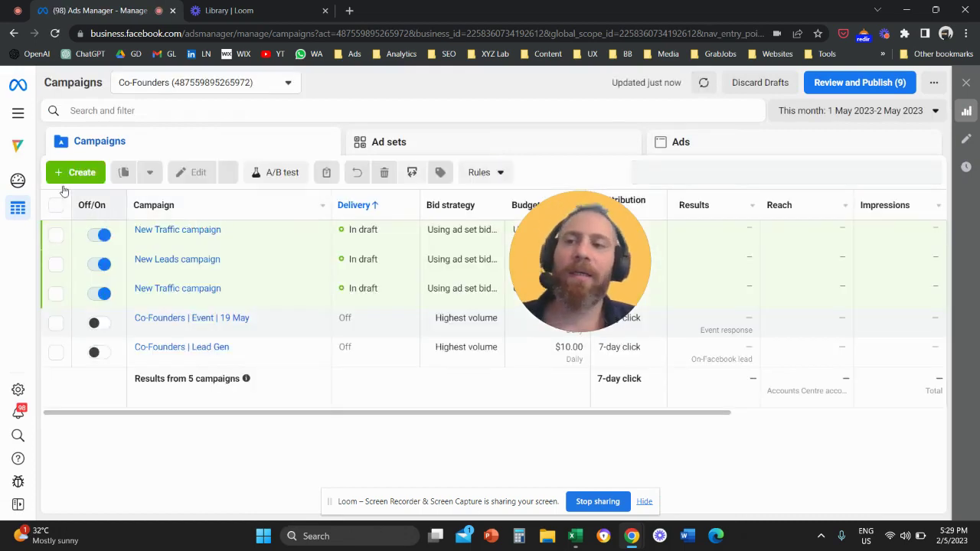
{"action": "left_click", "coordinate": [71, 177]}
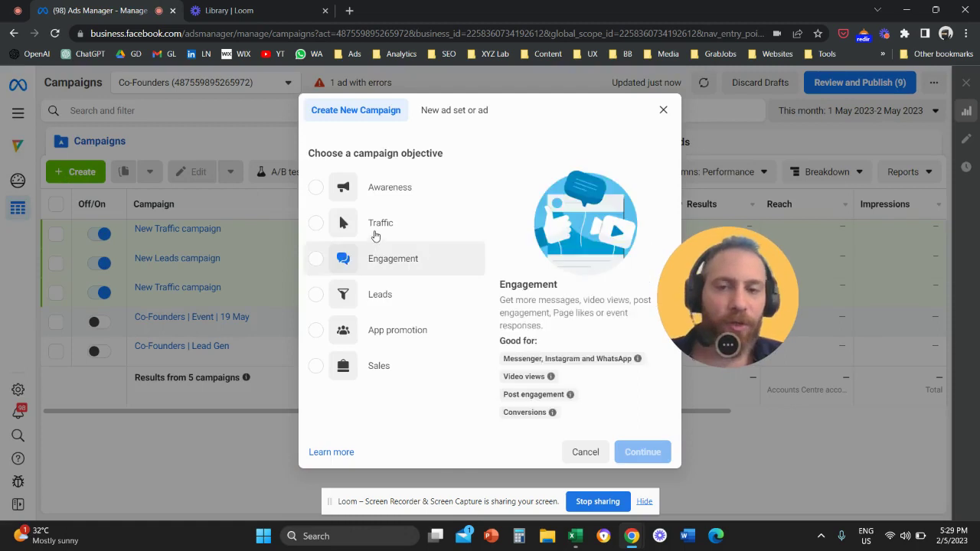
{"action": "left_click", "coordinate": [375, 229]}
{"action": "left_click", "coordinate": [642, 459]}
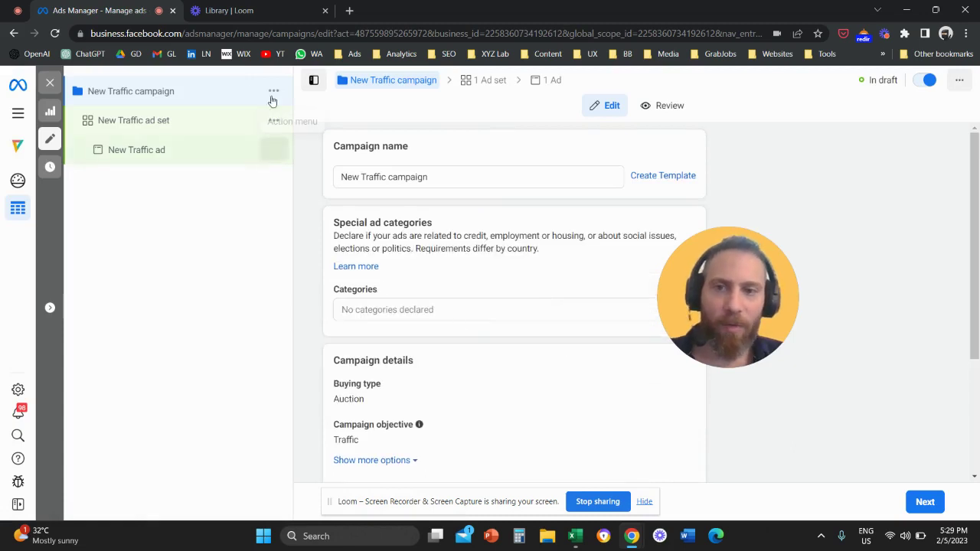
- In the New Traffic ad set's Audience section, pick Remarketing Audience from Custom Audiences
{"action": "left_click", "coordinate": [197, 124]}
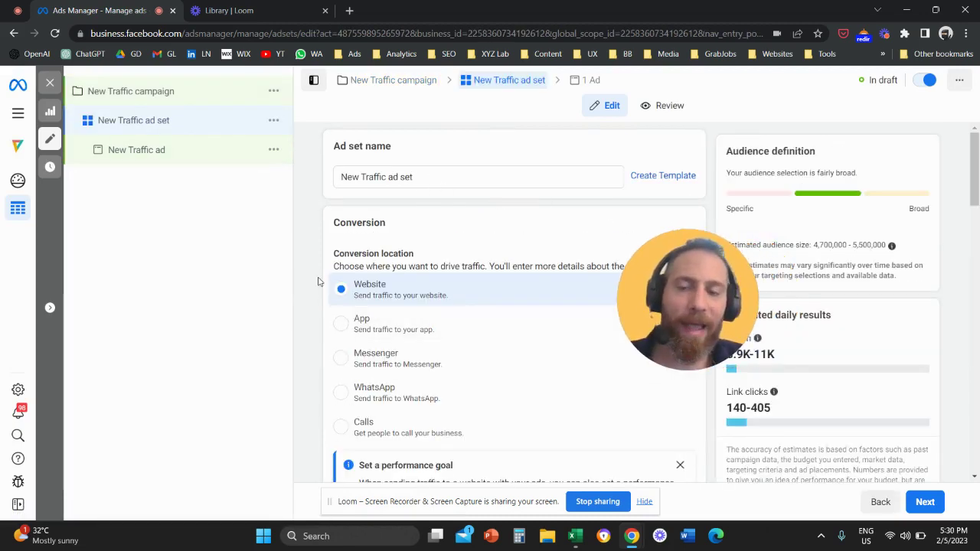
{"action": "scroll", "coordinate": [319, 282], "scroll_direction": "down", "scroll_amount": 5}
{"action": "scroll", "coordinate": [320, 288], "scroll_direction": "down", "scroll_amount": 2}
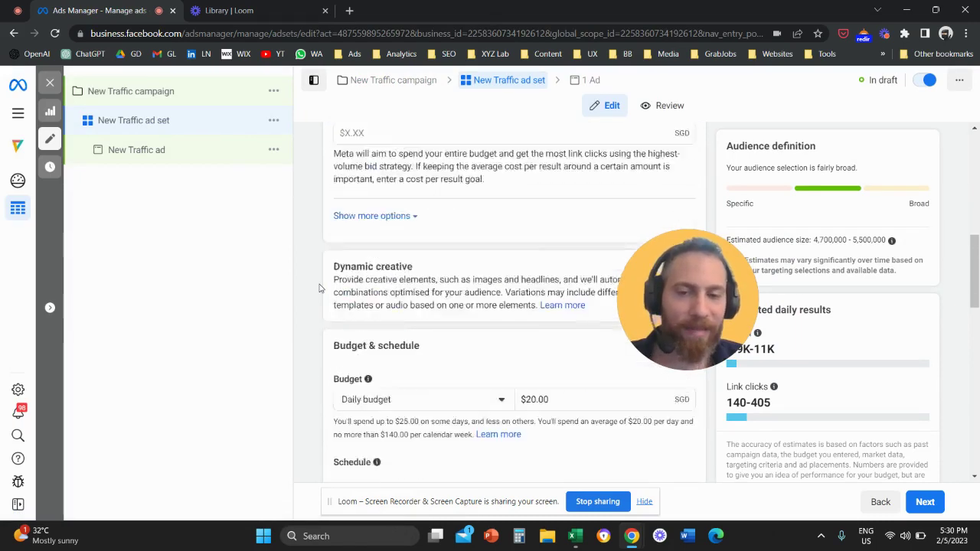
{"action": "scroll", "coordinate": [320, 288], "scroll_direction": "down", "scroll_amount": 8}
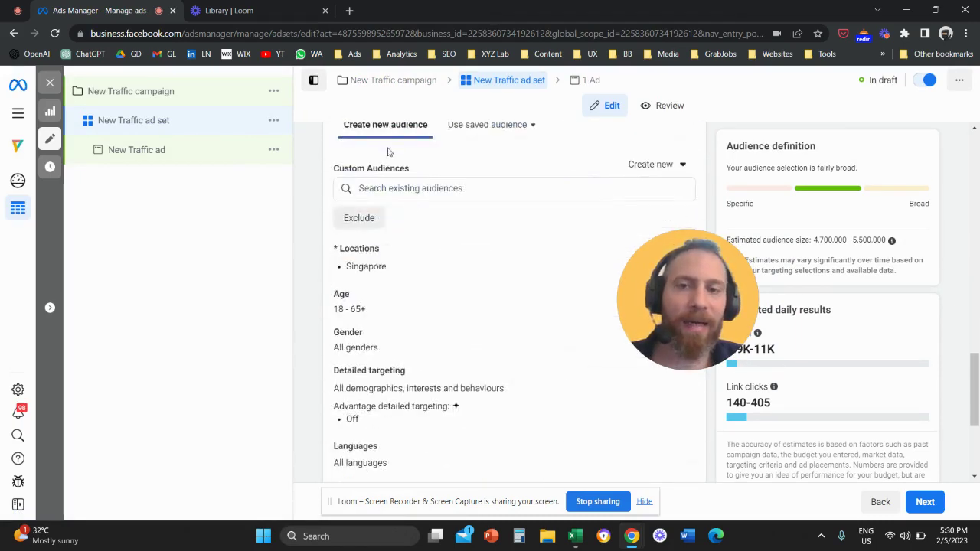
{"action": "scroll", "coordinate": [387, 153], "scroll_direction": "up", "scroll_amount": 1}
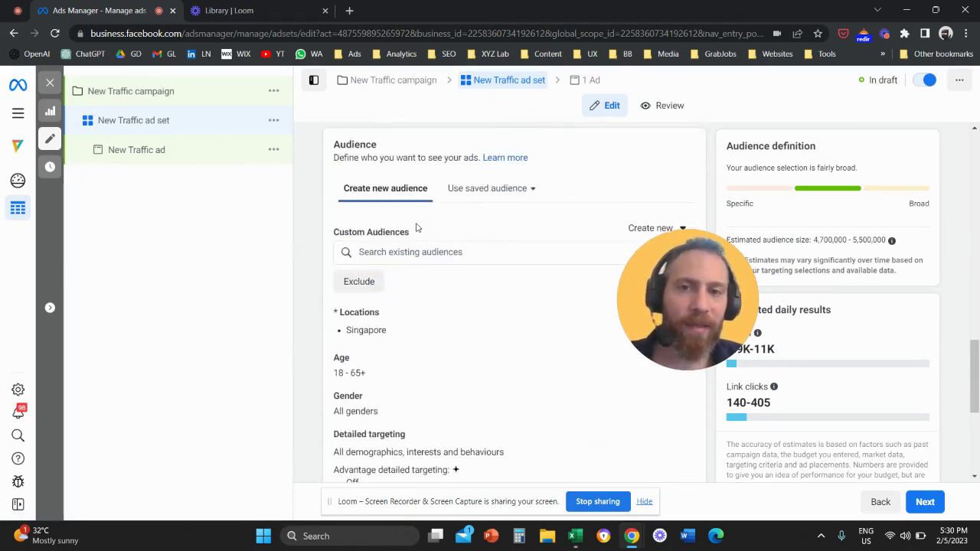
{"action": "left_click", "coordinate": [384, 252]}
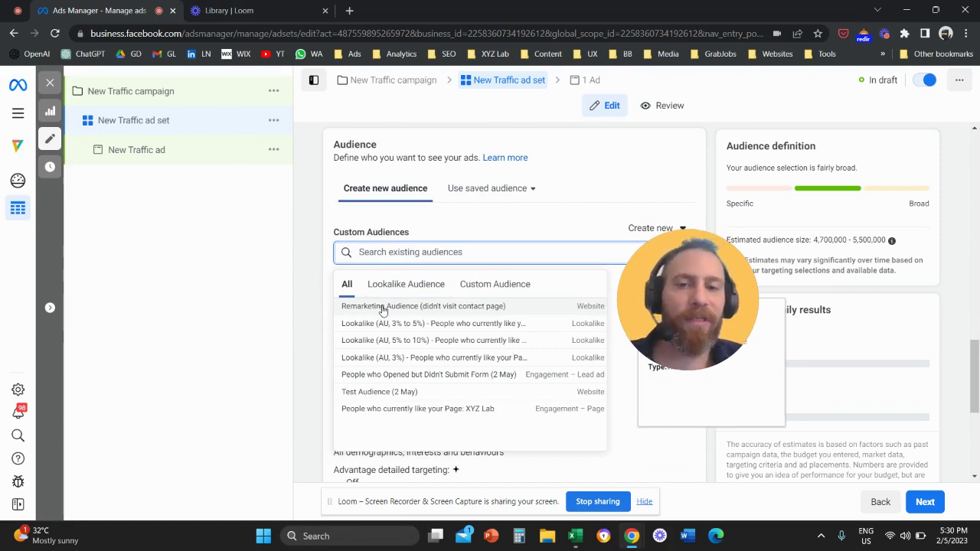
{"action": "key", "text": "Return"}
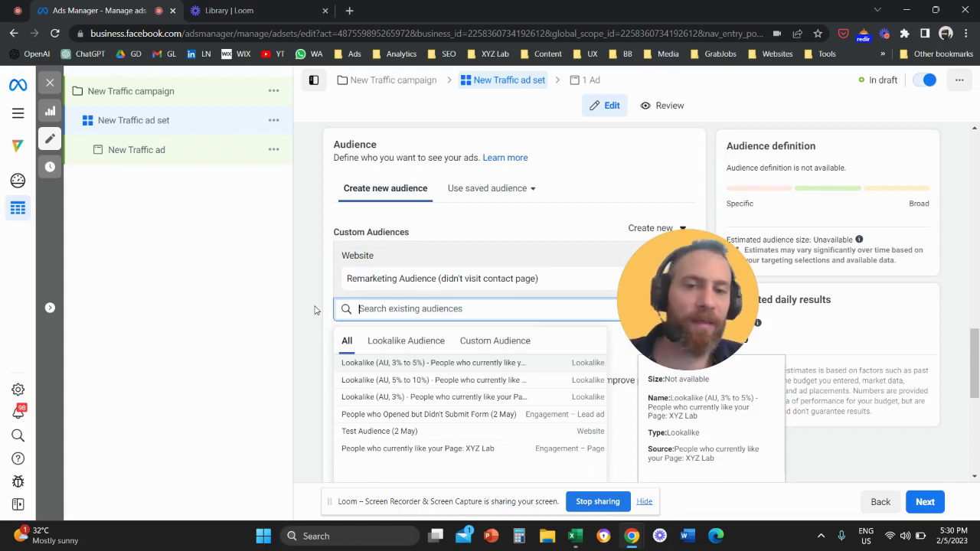
{"action": "left_click", "coordinate": [322, 294]}
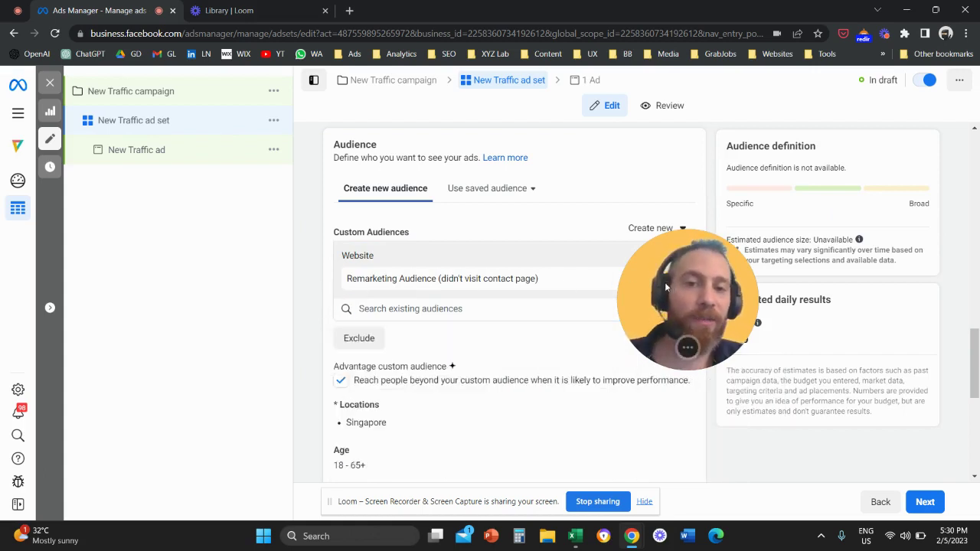
{"action": "left_click_drag", "start_coordinate": [666, 278], "coordinate": [705, 271]}
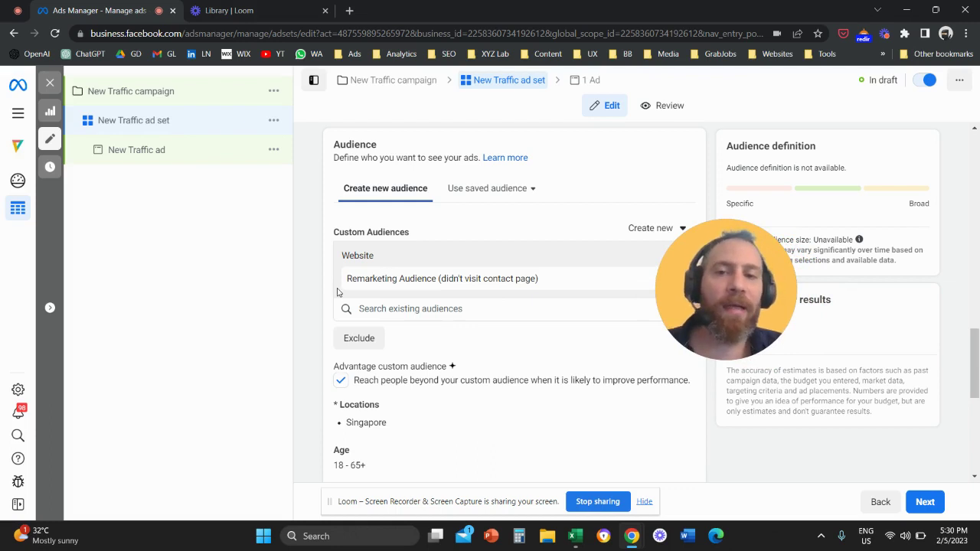
{"action": "scroll", "coordinate": [326, 303], "scroll_direction": "down", "scroll_amount": 2}
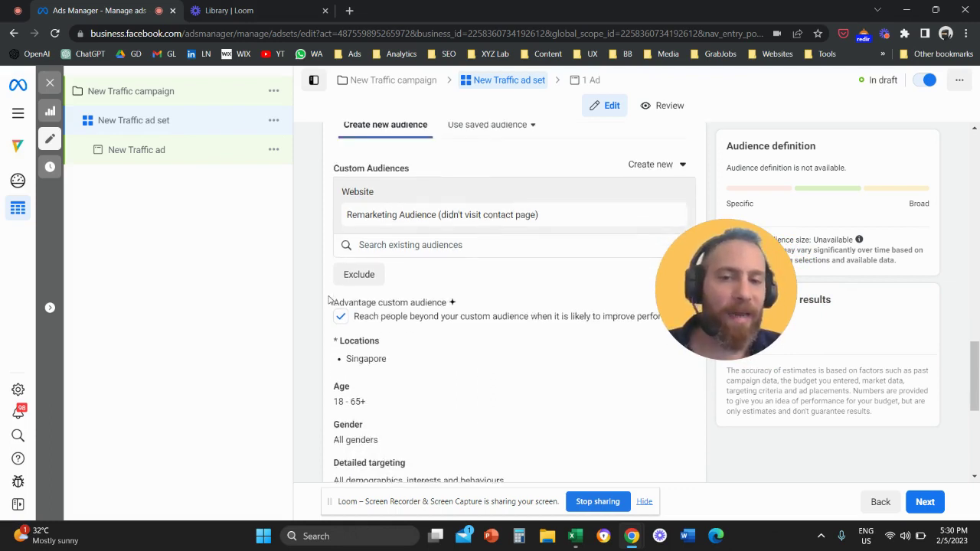
{"action": "scroll", "coordinate": [319, 304], "scroll_direction": "down", "scroll_amount": 4}
{"action": "scroll", "coordinate": [319, 304], "scroll_direction": "up", "scroll_amount": 4}
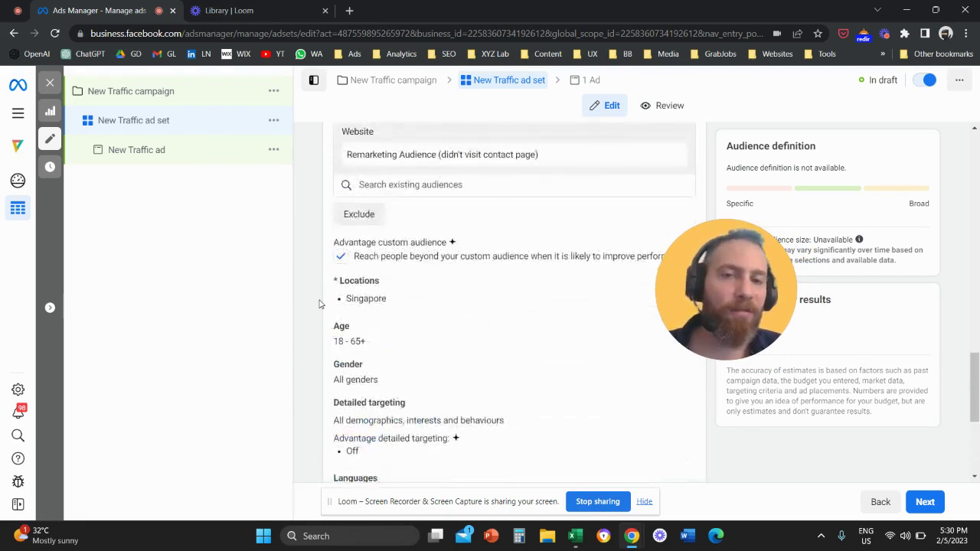
{"action": "scroll", "coordinate": [319, 306], "scroll_direction": "up", "scroll_amount": 3}
{"action": "scroll", "coordinate": [319, 304], "scroll_direction": "down", "scroll_amount": 2}
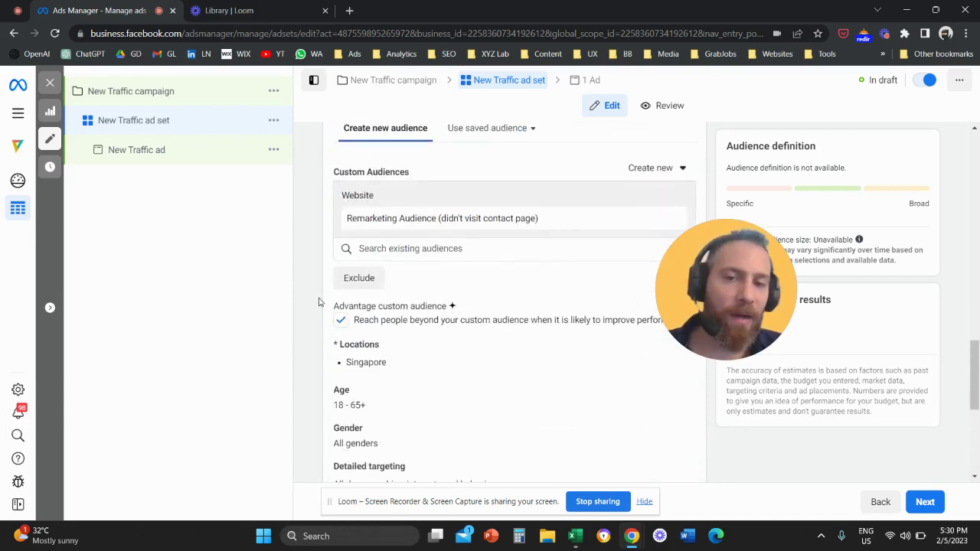
{"action": "scroll", "coordinate": [319, 303], "scroll_direction": "up", "scroll_amount": 1}
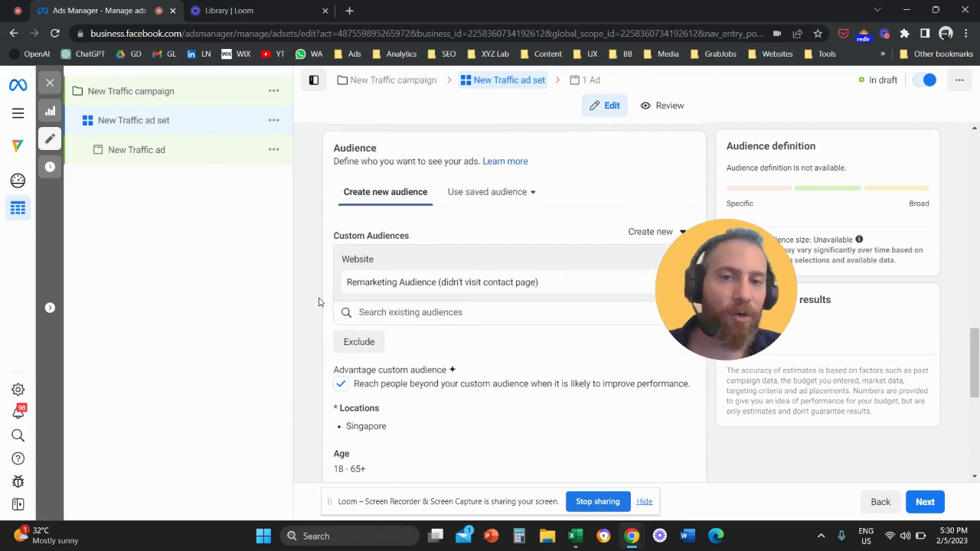